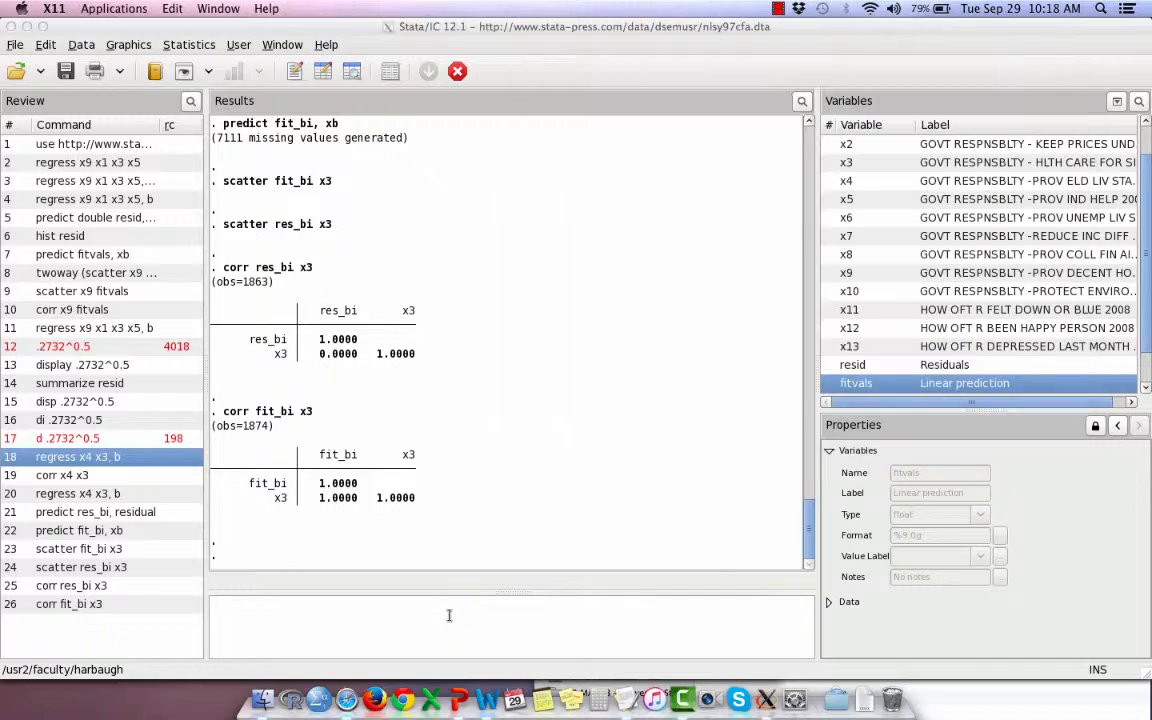
Run a principal-component factor analysis with the command "factor x1-x10, pcf" and show its full output through the factor loadings
{"action": "type", "text": "factor x1-x10, pcf"}
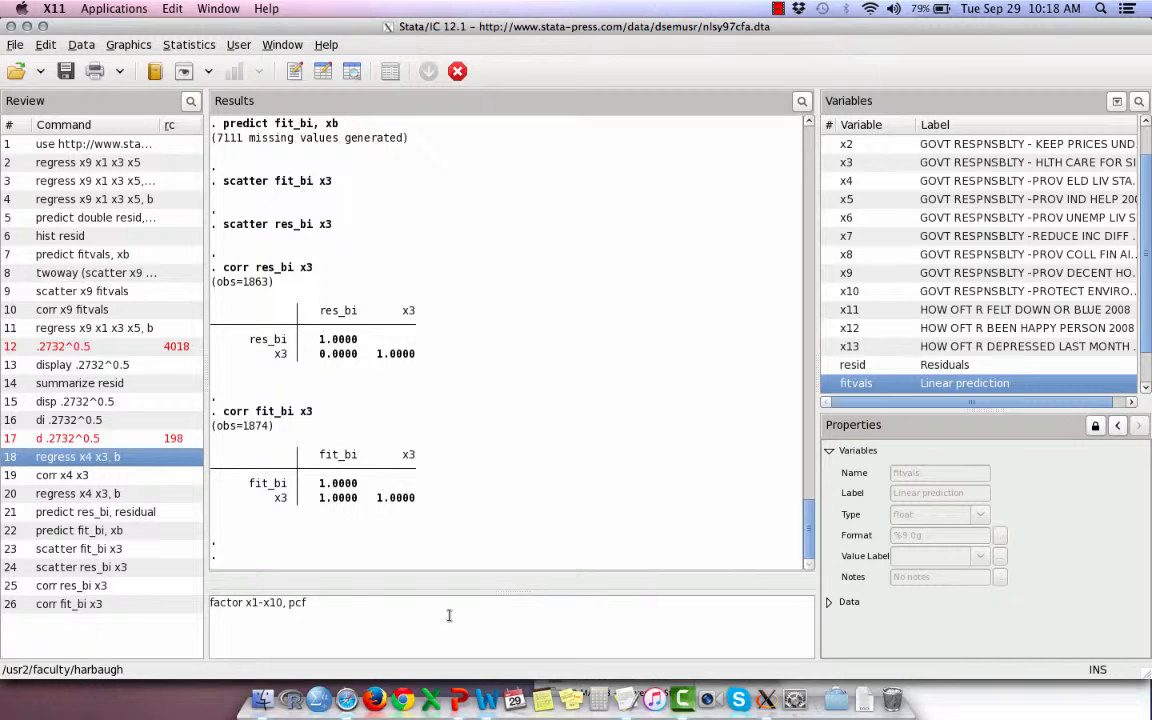
{"action": "key", "text": "Return"}
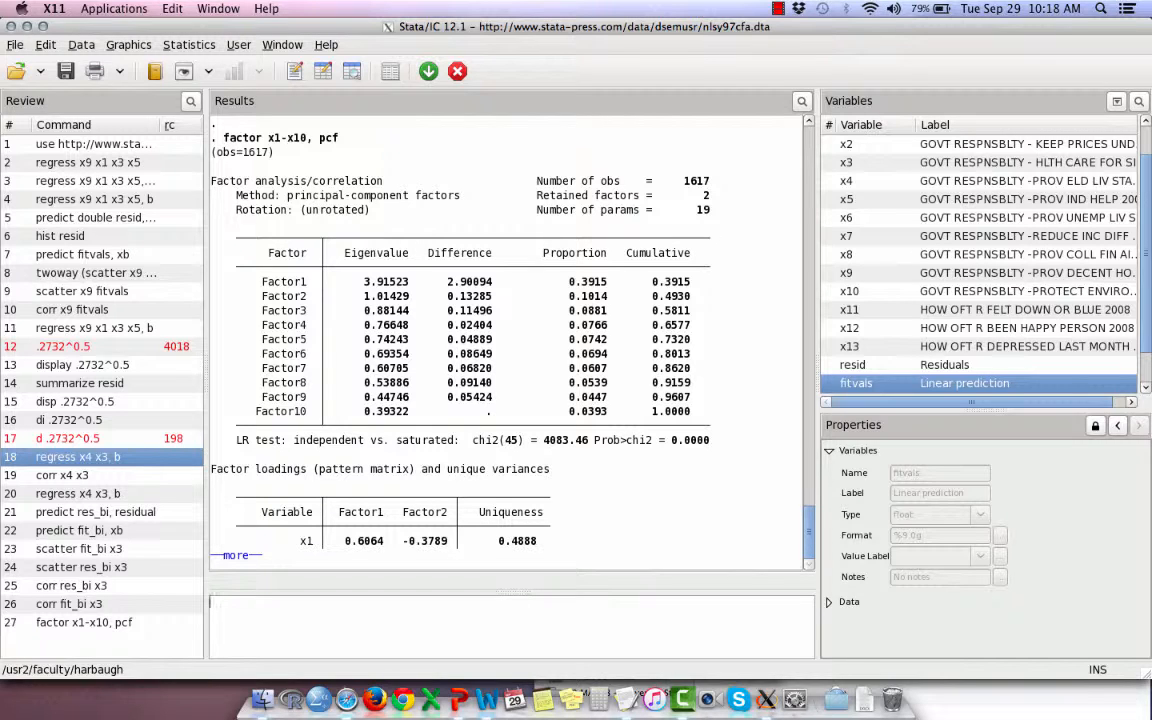
{"action": "key", "text": "space"}
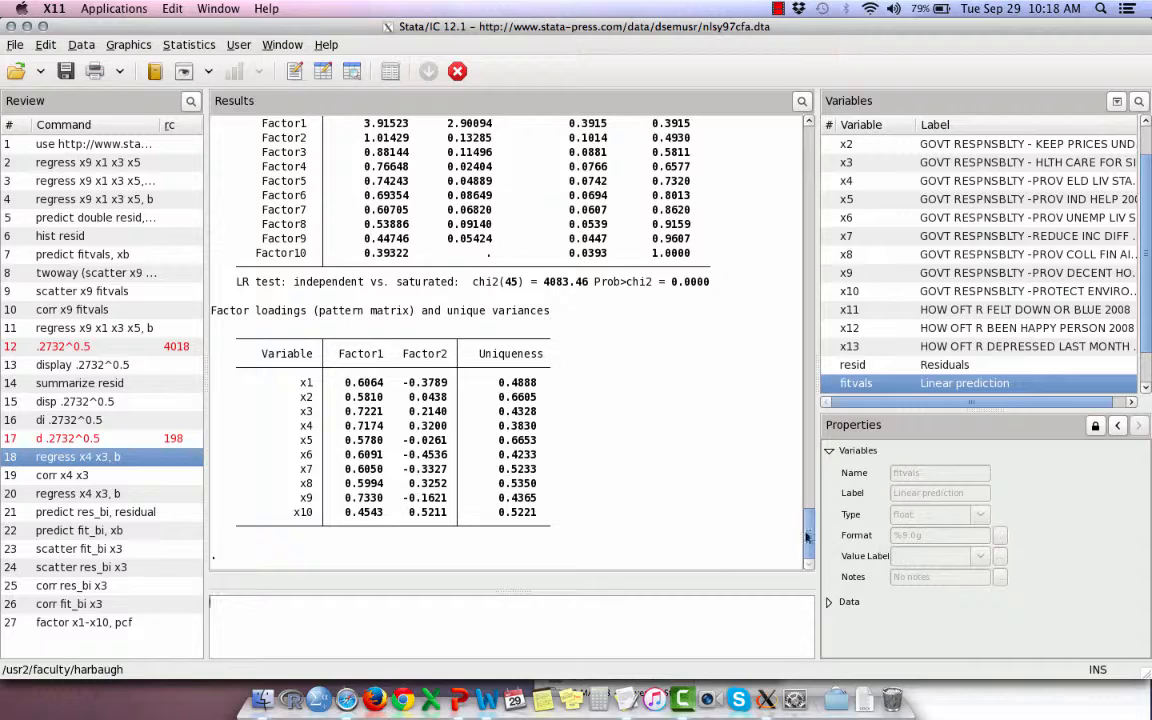
{"action": "mouse_move", "coordinate": [810, 537]}
{"action": "left_mouse_down"}
{"action": "mouse_move", "coordinate": [809, 506]}
{"action": "mouse_move", "coordinate": [806, 535]}
{"action": "left_mouse_up"}
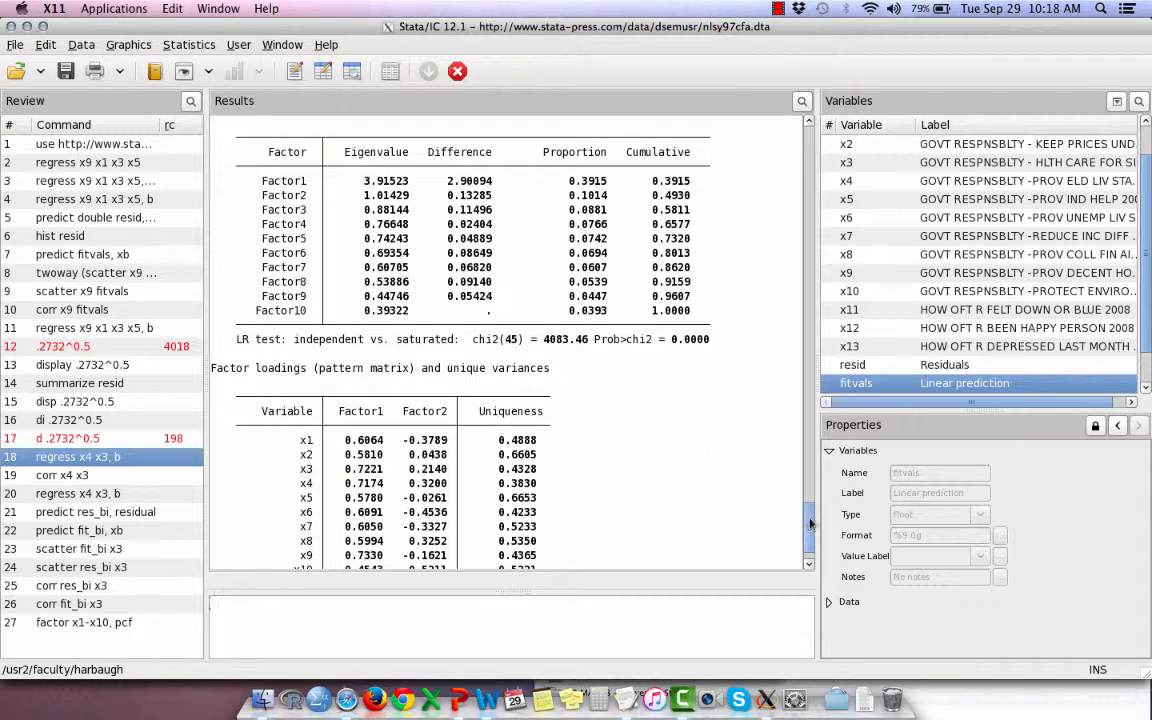
{"action": "left_click_drag", "start_coordinate": [803, 535], "coordinate": [803, 567]}
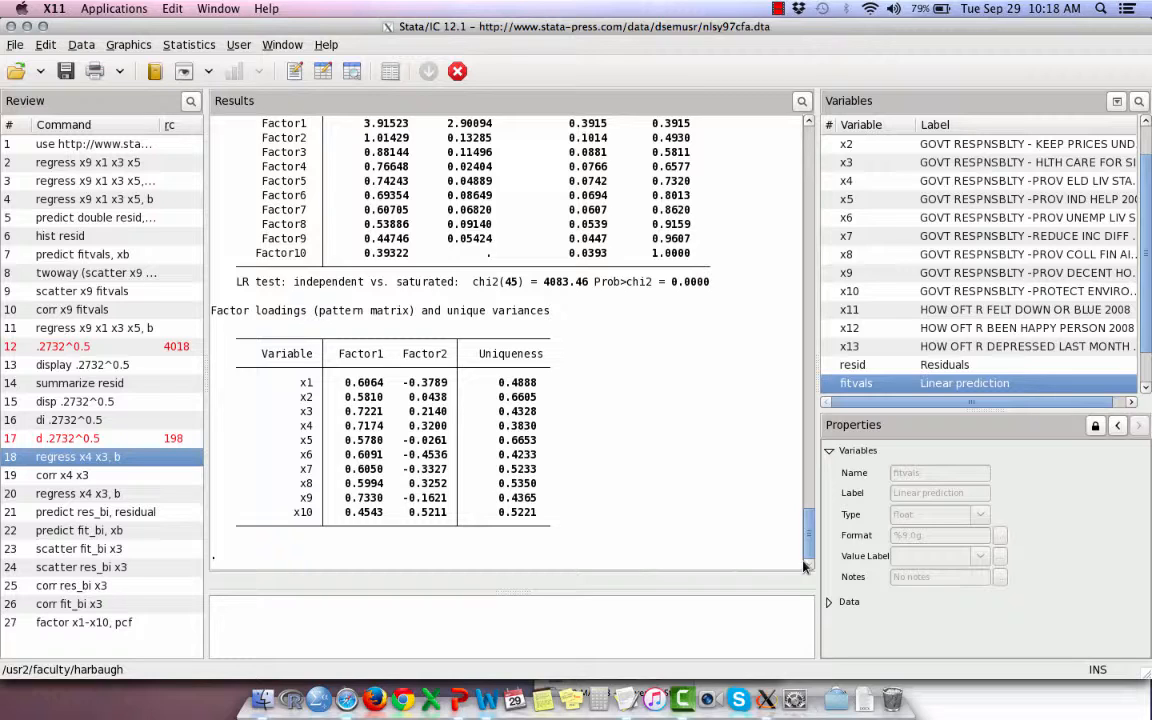
Copy the command line "alpha x1-x9, asis item" from the TextEdit notes and return to Stata
{"action": "key", "text": "super+Tab"}
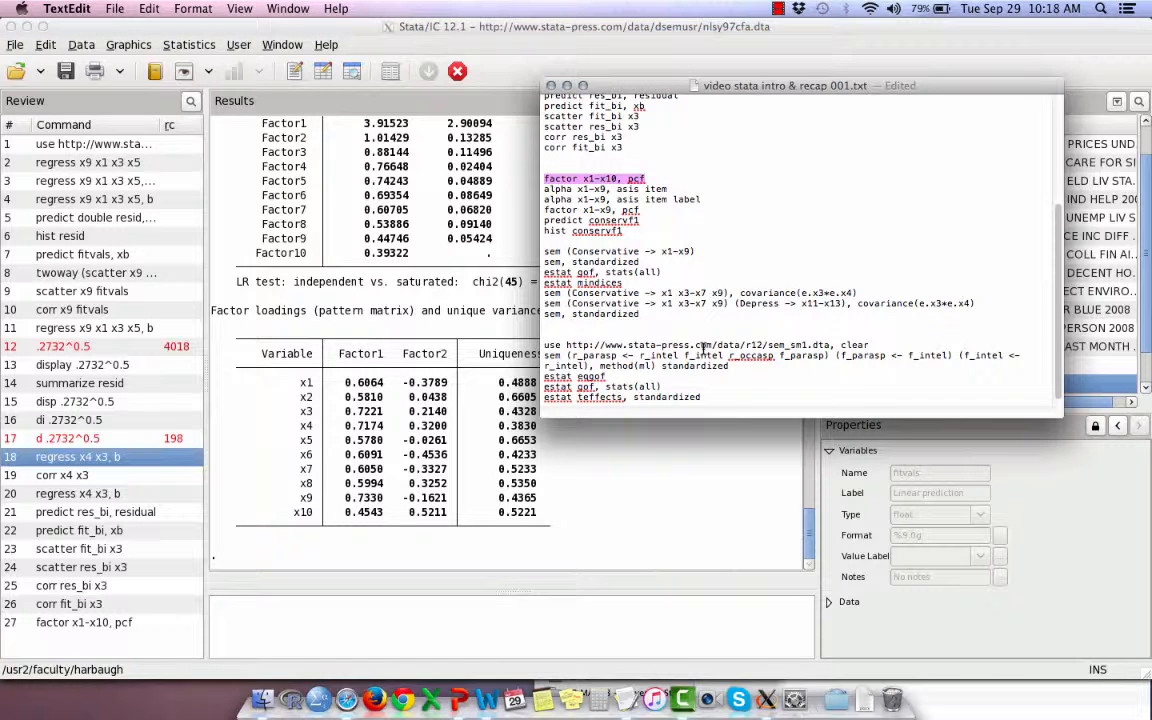
{"action": "key", "text": "shift+Down"}
{"action": "key", "text": "super+c"}
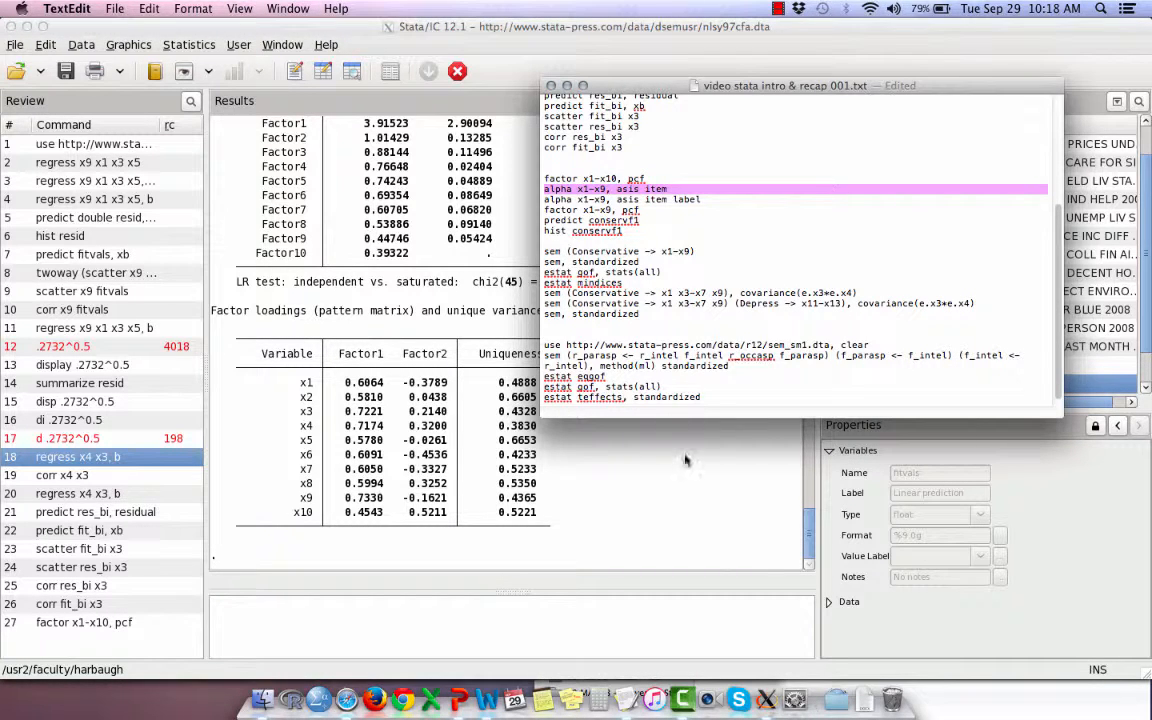
{"action": "left_click", "coordinate": [538, 639]}
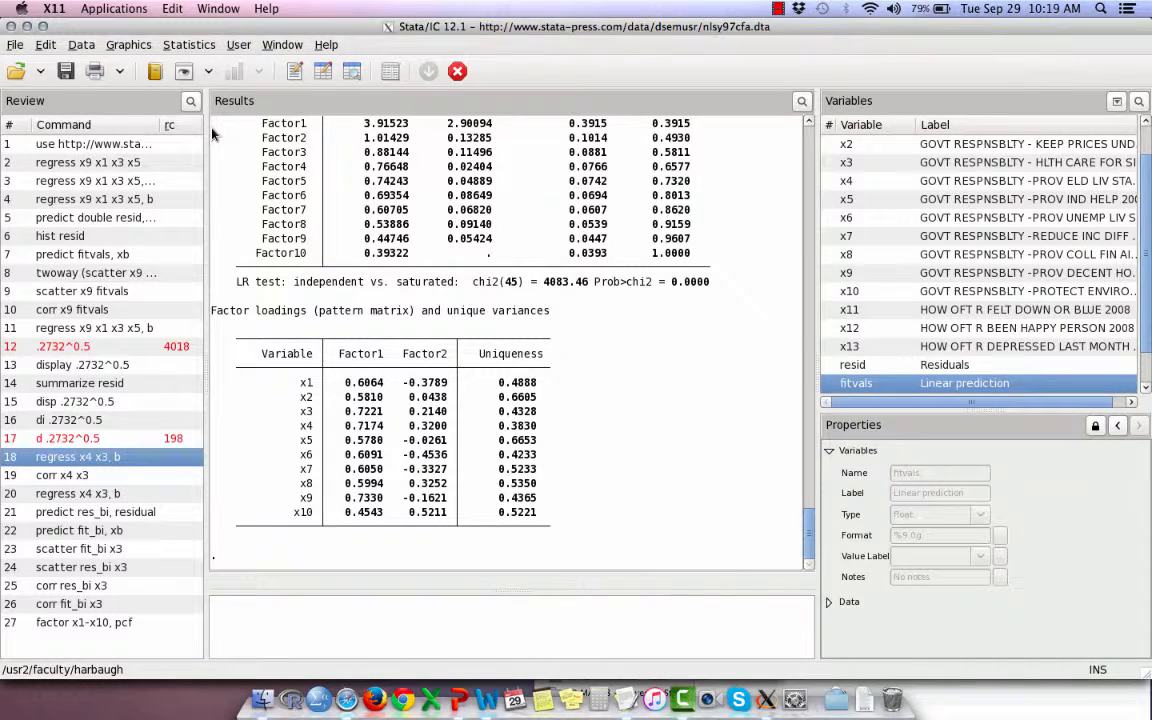
Open the Cronbach's alpha dialog from the multivariate analysis commands and enter x1-x9 as the variables
{"action": "left_click", "coordinate": [192, 46]}
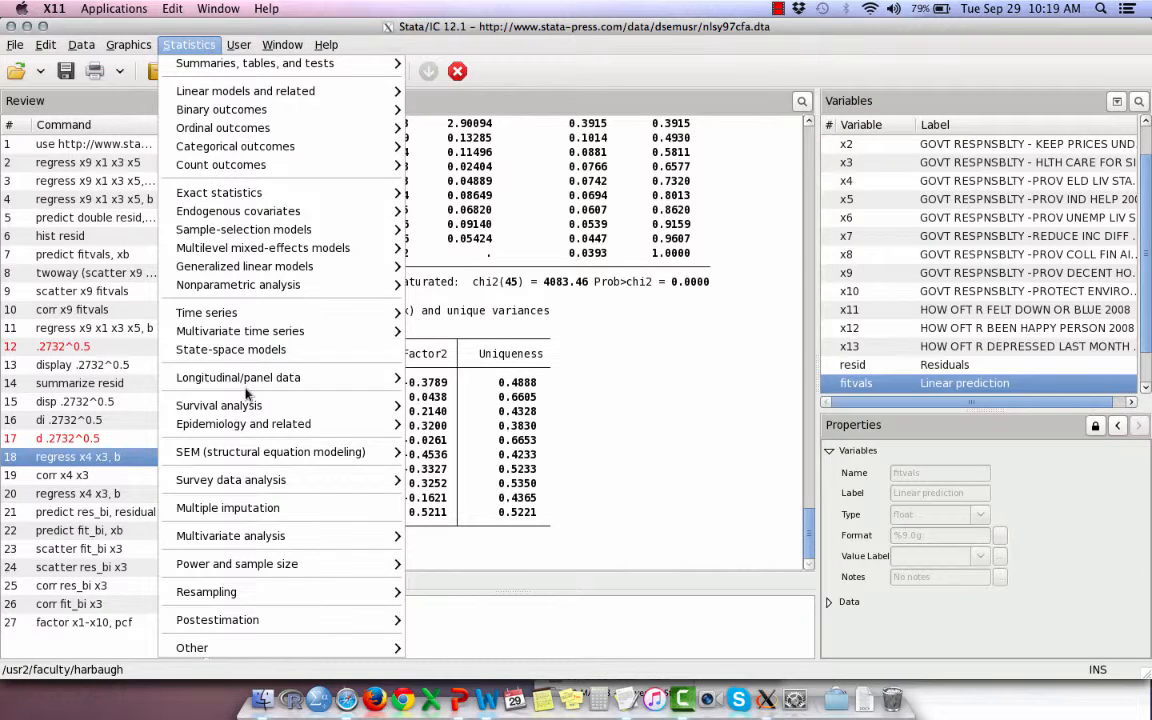
{"action": "mouse_move", "coordinate": [237, 540]}
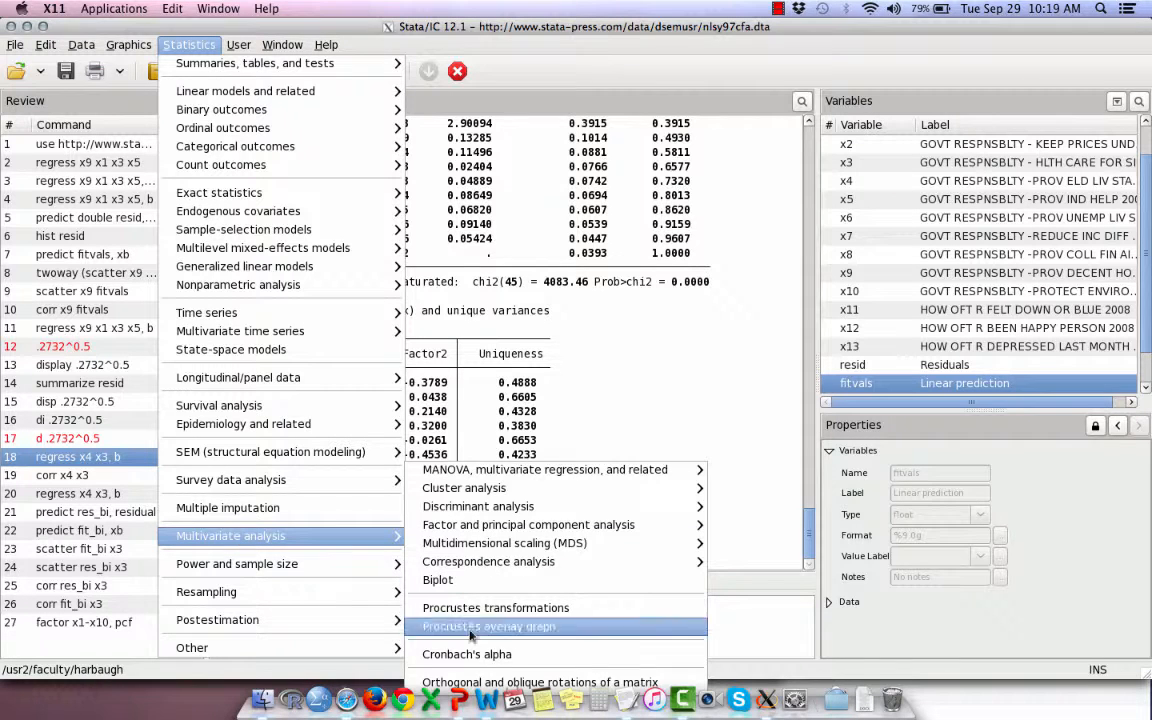
{"action": "left_click", "coordinate": [470, 654]}
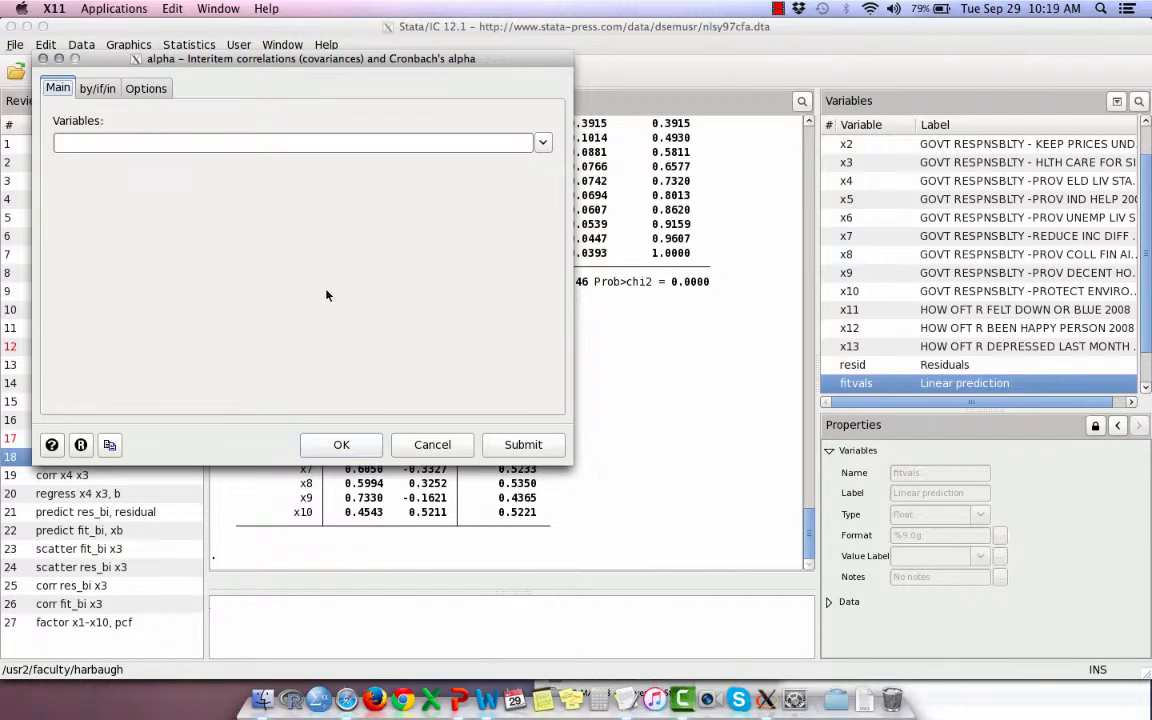
{"action": "left_click", "coordinate": [125, 145]}
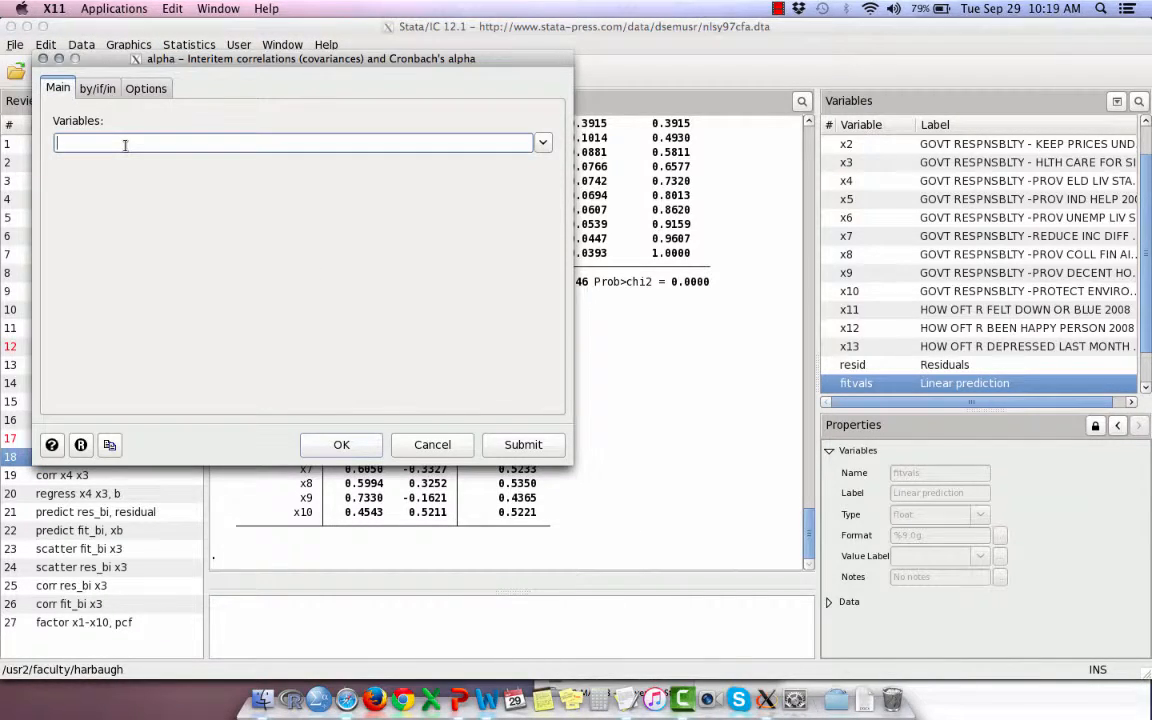
{"action": "key", "text": "super+Tab"}
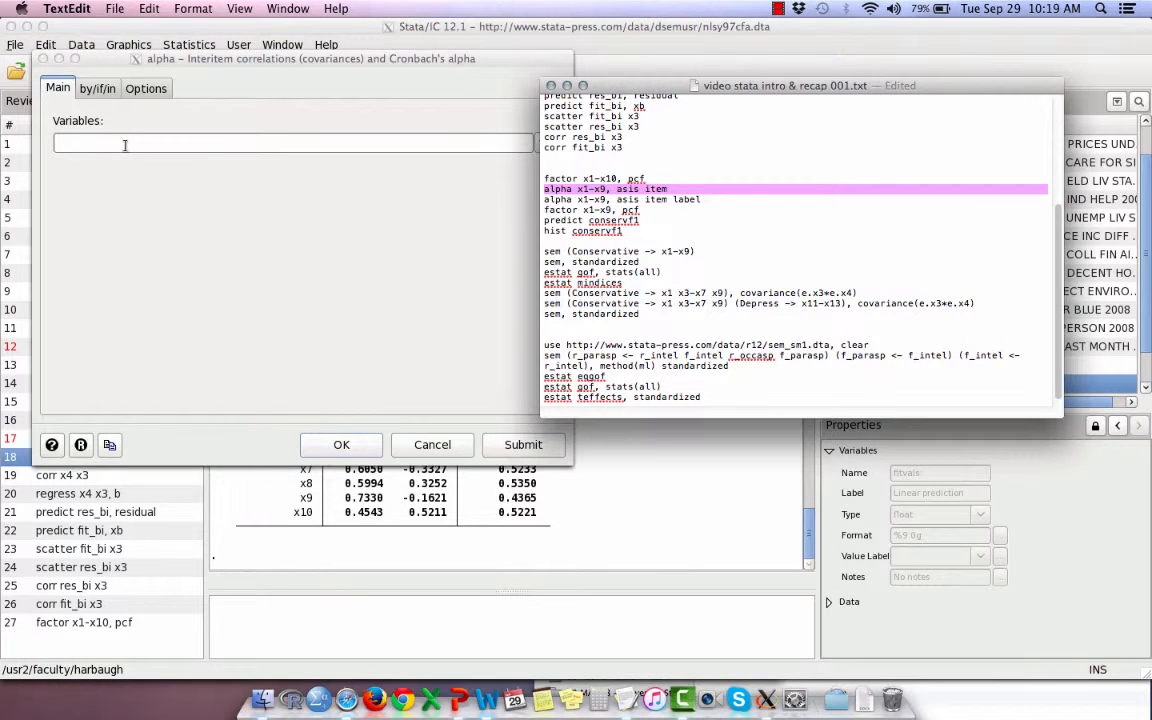
{"action": "key", "text": "super+Tab"}
{"action": "type", "text": "x1-x9"}
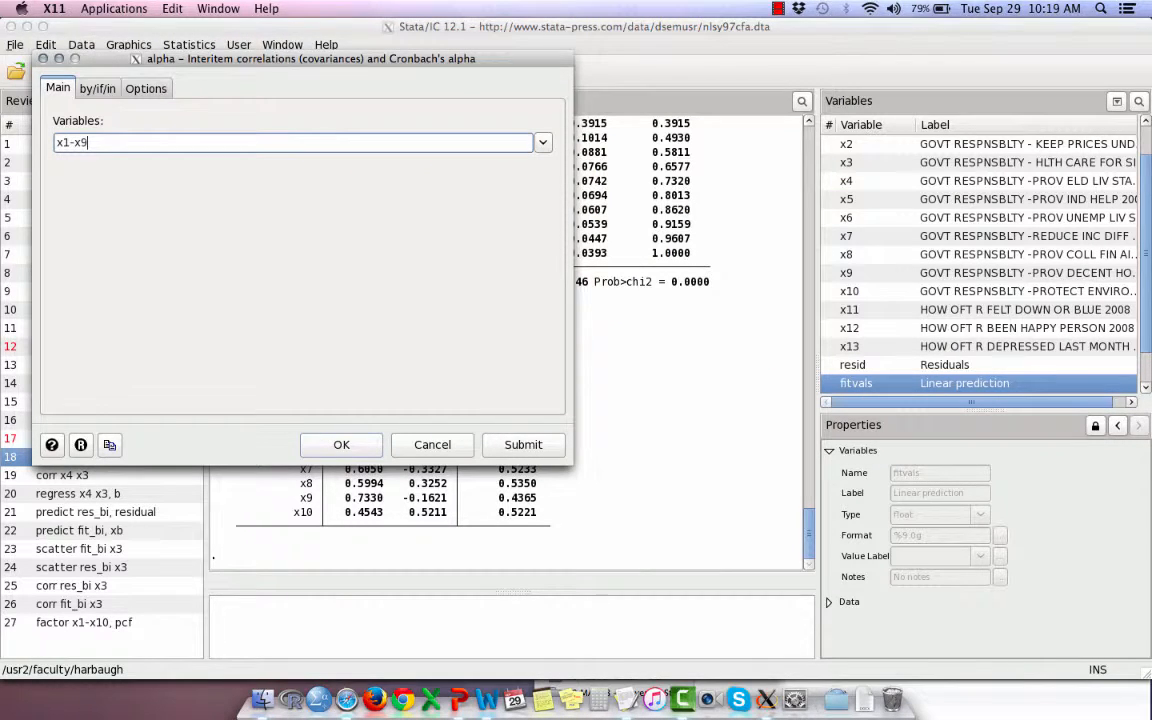
Run the alpha analysis with item signs taken as is and individual interitem correlations and covariances listed, showing the full output
{"action": "left_click", "coordinate": [148, 89]}
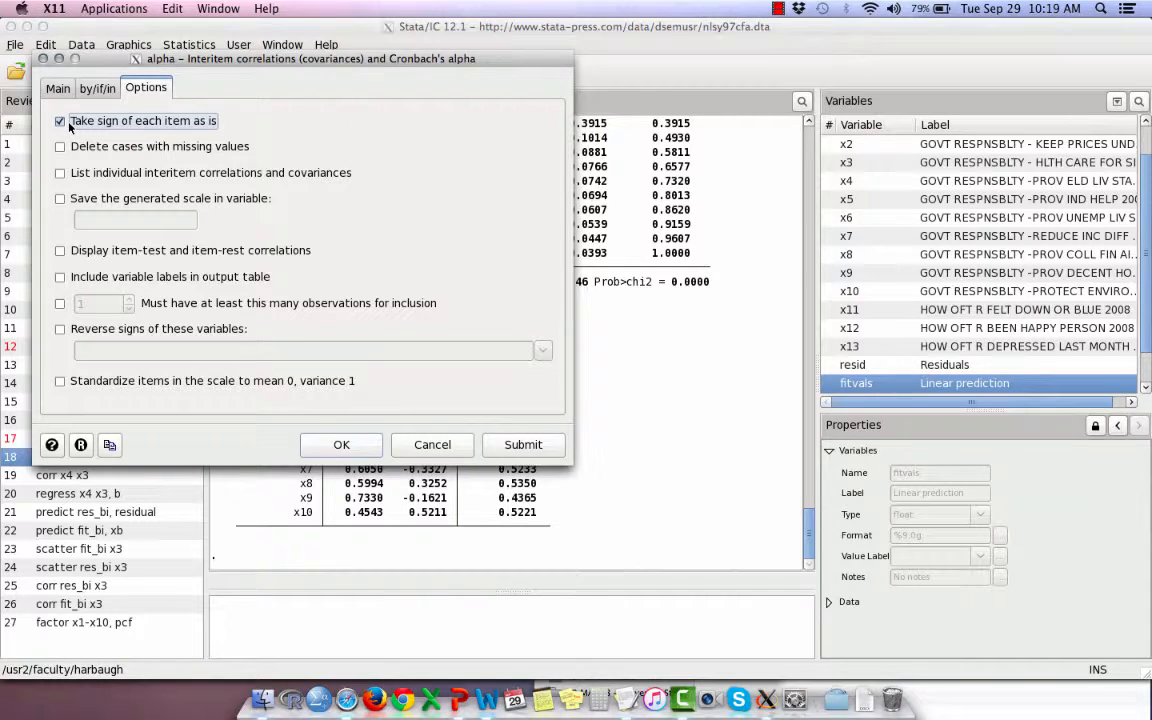
{"action": "key", "text": "super+Tab"}
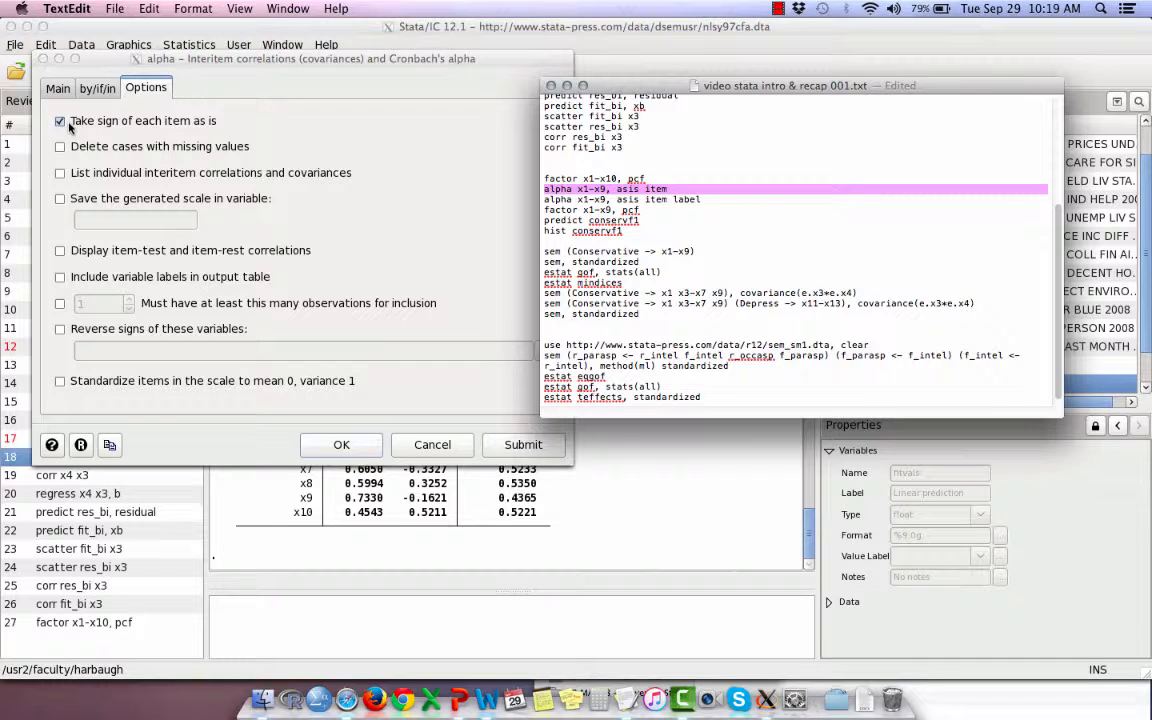
{"action": "key", "text": "super+Tab"}
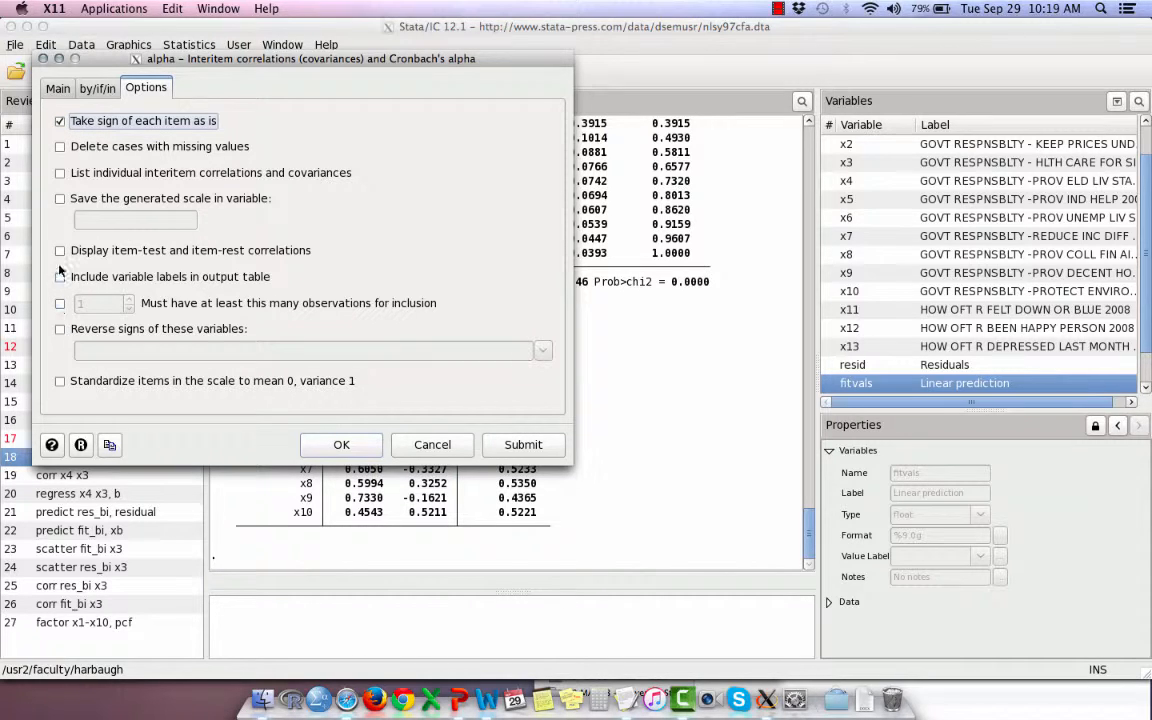
{"action": "left_click", "coordinate": [60, 174]}
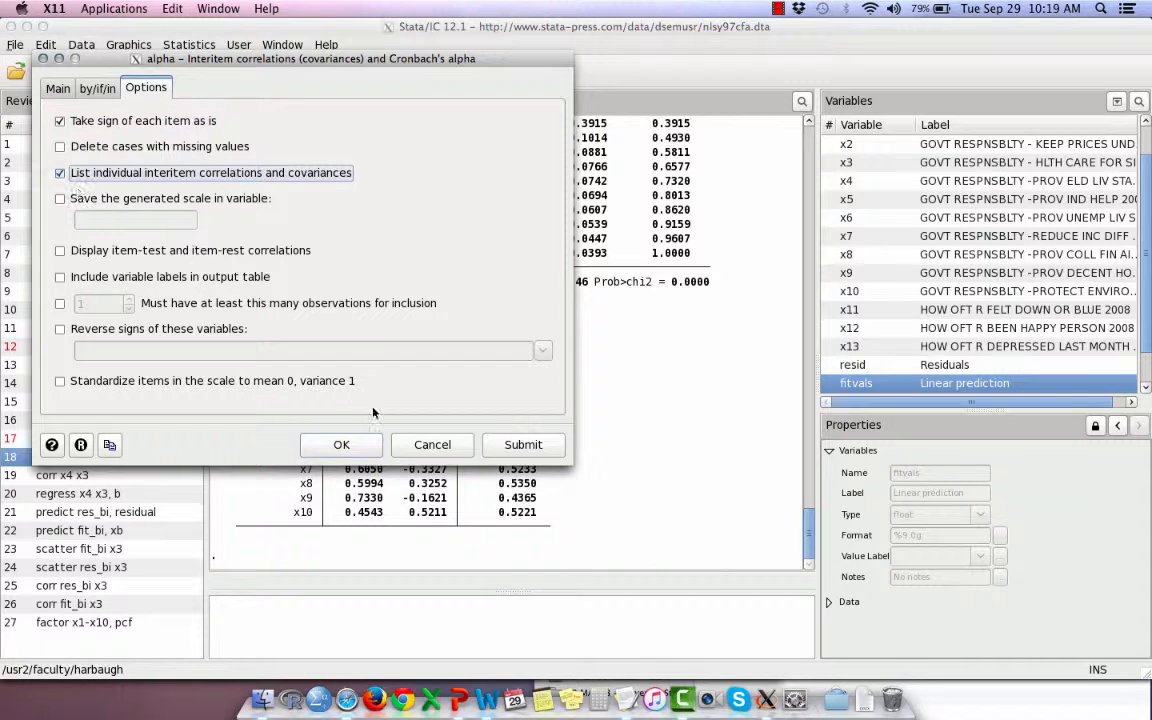
{"action": "left_click", "coordinate": [341, 444]}
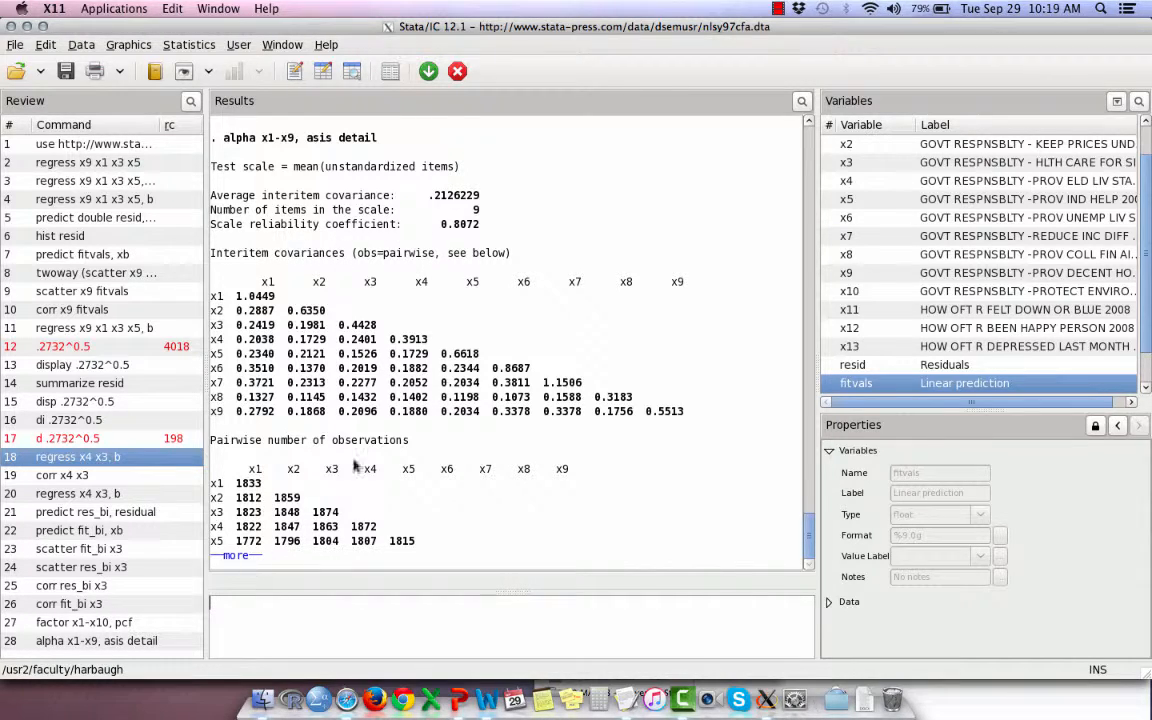
{"action": "key", "text": "space"}
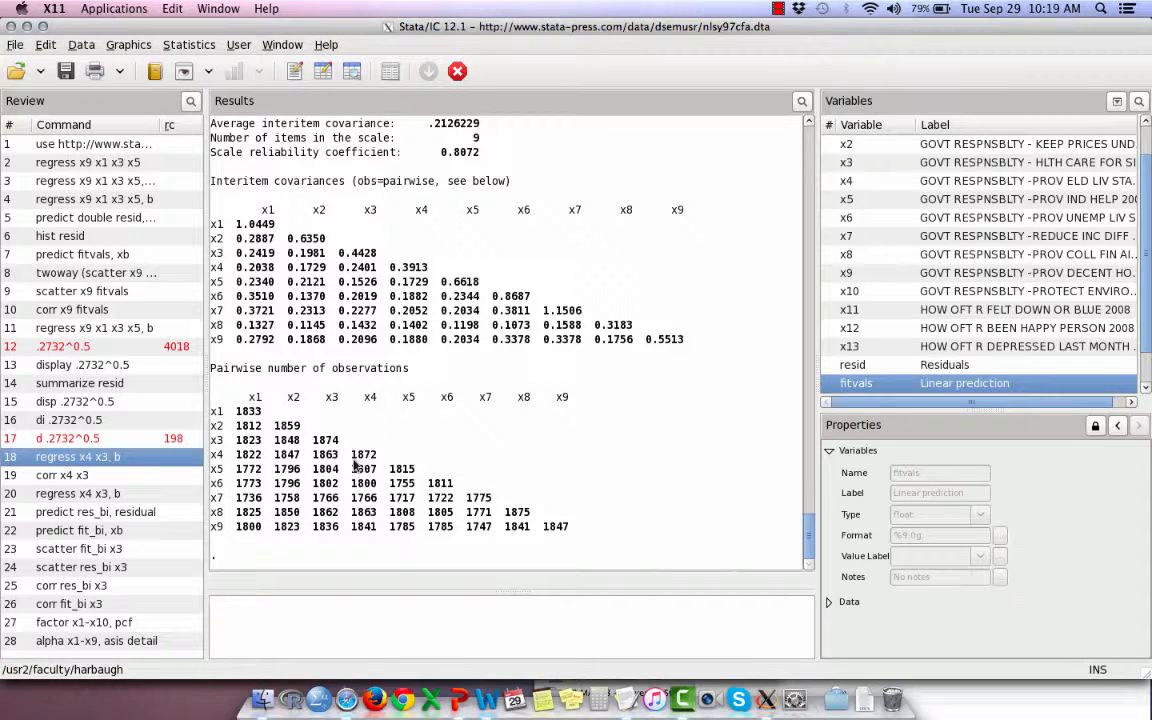
Paste the copied command "alpha x1-x9, asis item" into Stata's command line and run it
{"action": "key", "text": "super+Tab"}
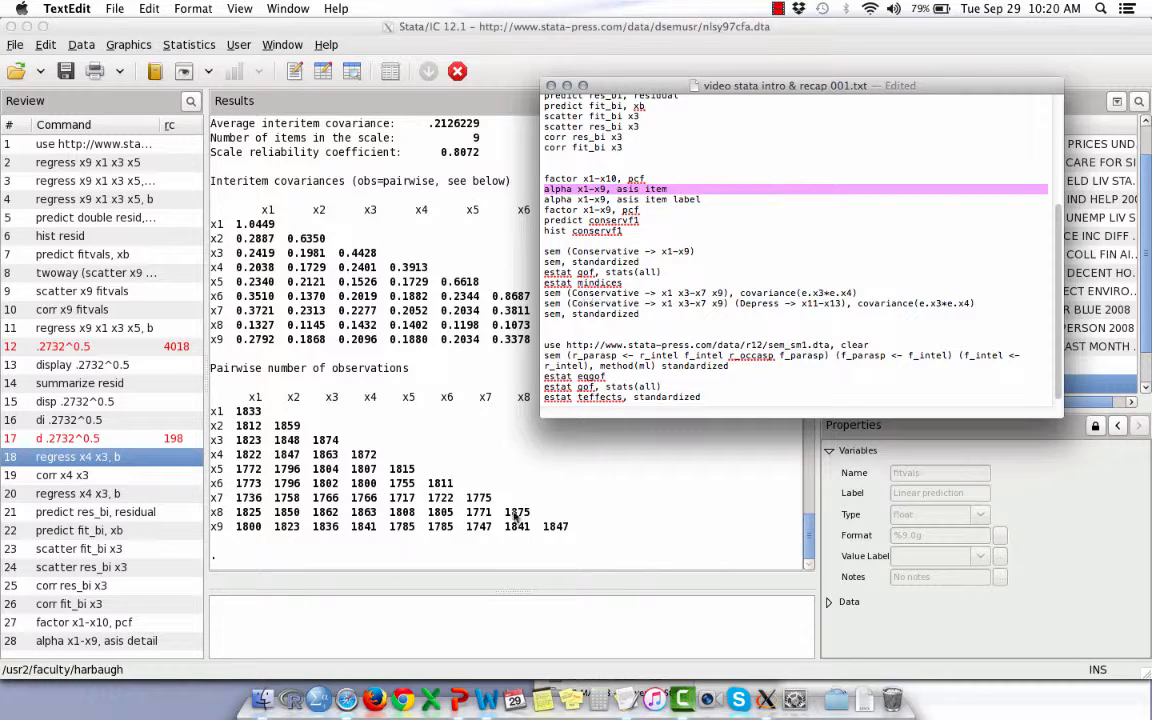
{"action": "left_click", "coordinate": [451, 638]}
{"action": "key", "text": "super+v"}
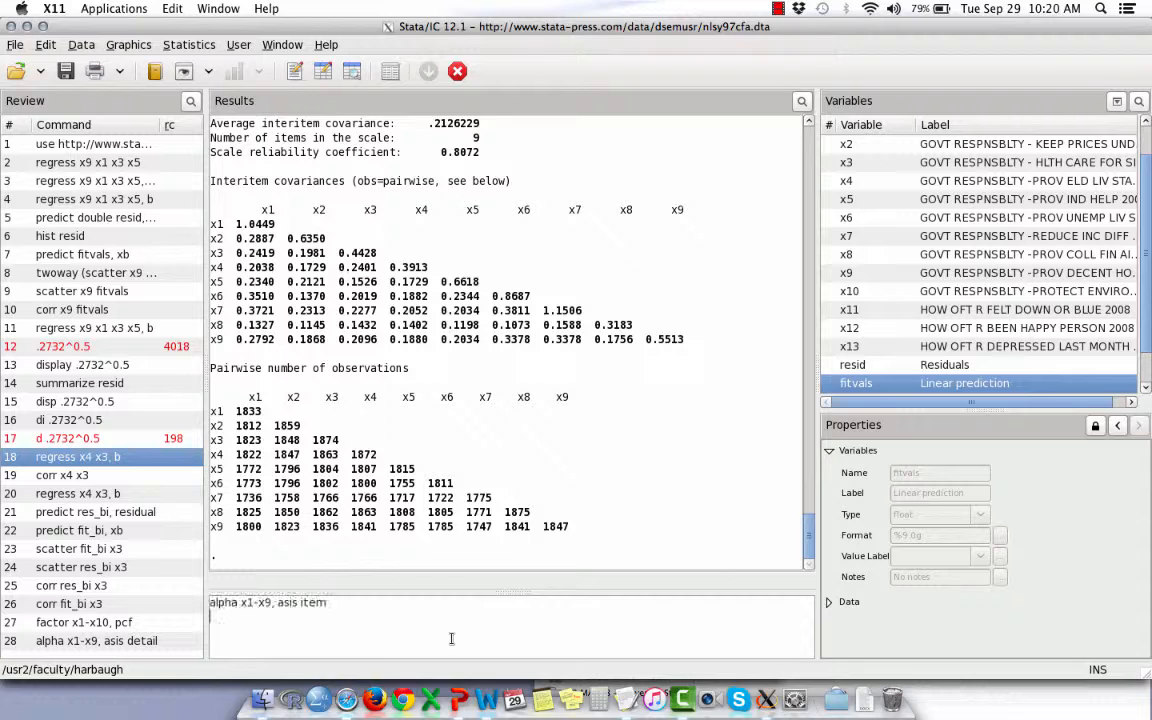
{"action": "key", "text": "Return"}
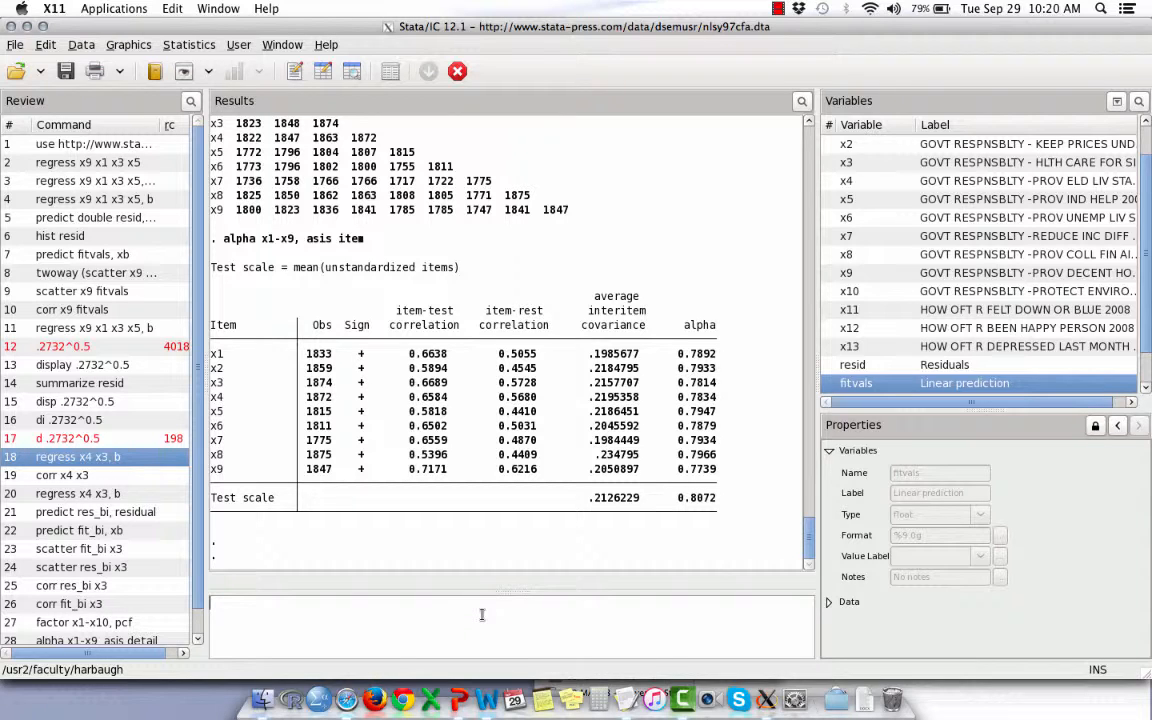
Recall the last alpha command from the history, add the label option, and run "alpha x1-x9, asis item label"
{"action": "scroll", "coordinate": [34, 469], "scroll_direction": "down", "scroll_amount": 1}
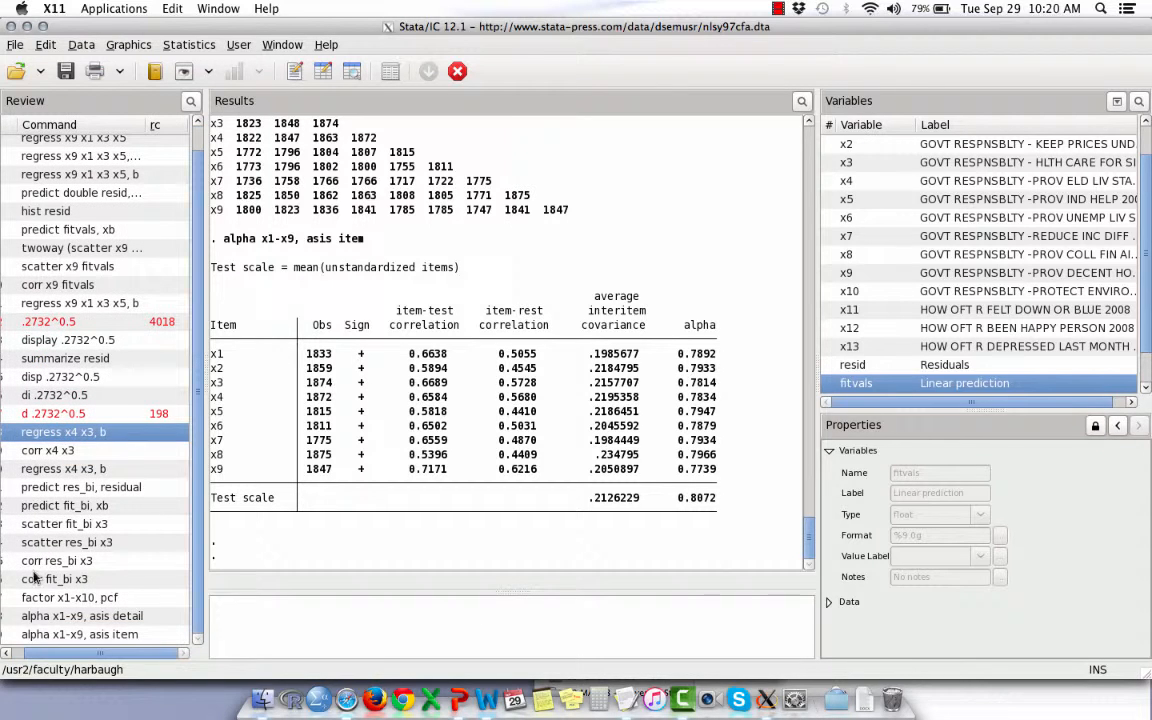
{"action": "left_click", "coordinate": [36, 635]}
{"action": "left_click", "coordinate": [350, 604]}
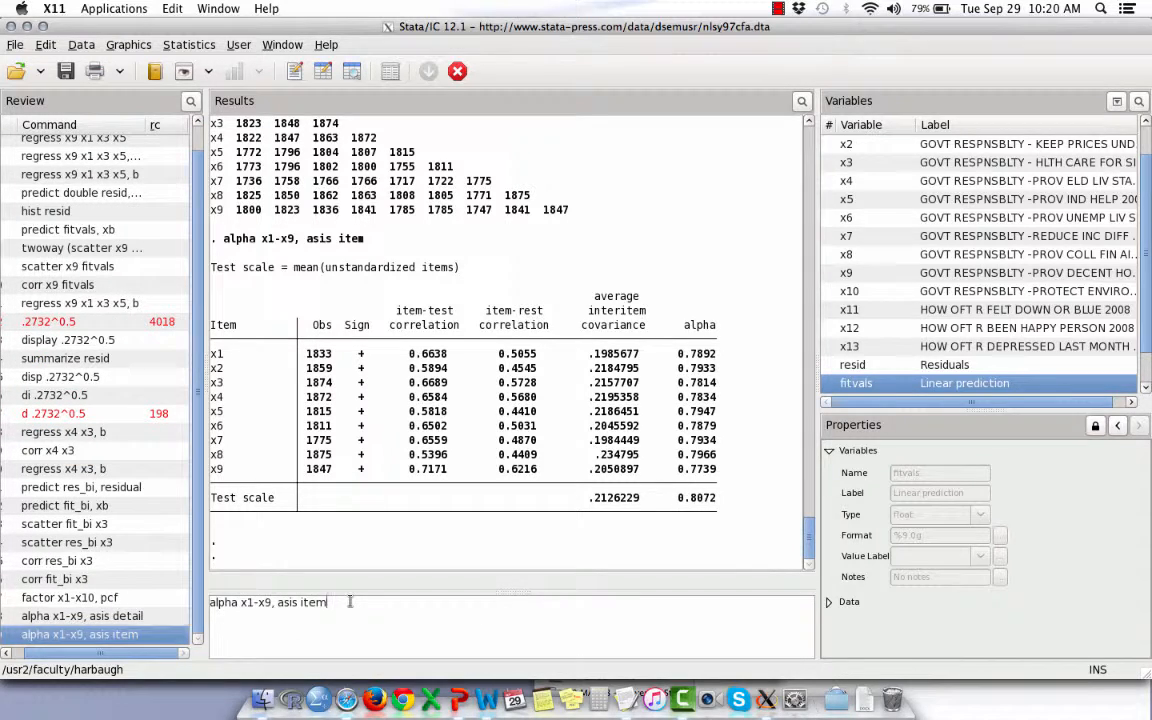
{"action": "type", "text": "label"}
{"action": "key", "text": "Return"}
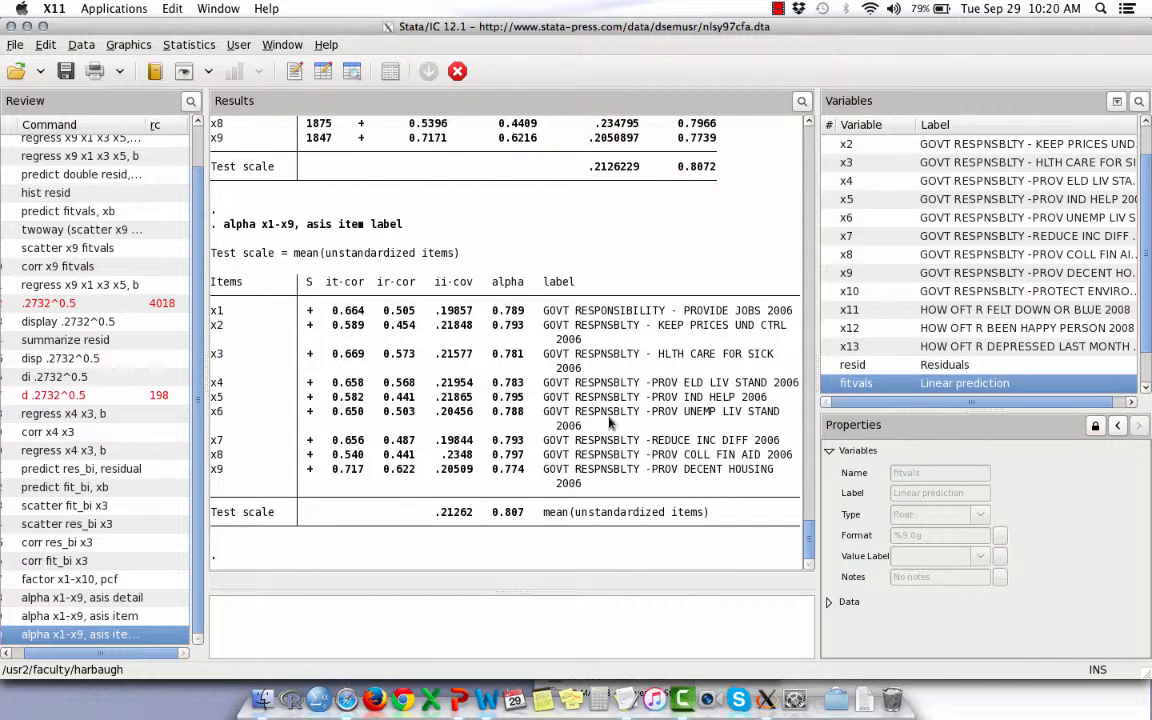
Copy the command "factor x1-x9, pcf" from the TextEdit notes, run it in Stata, and review the factor output
{"action": "key", "text": "super+Tab"}
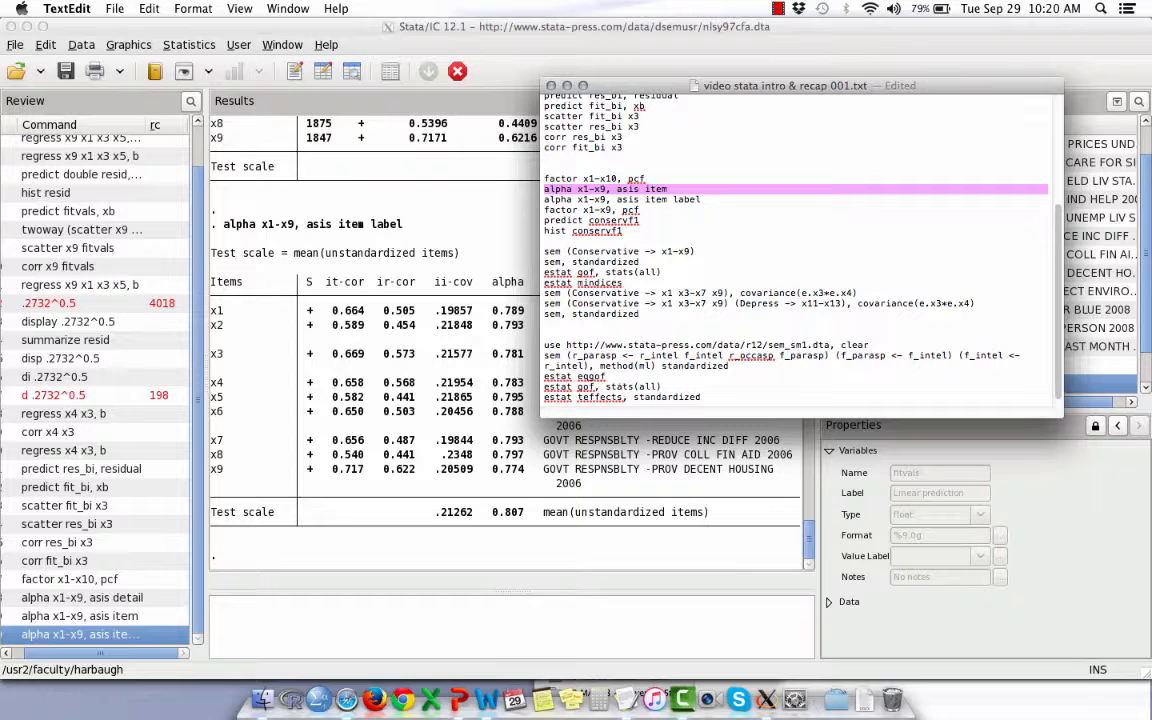
{"action": "key", "text": "Down"}
{"action": "key", "text": "Down"}
{"action": "key", "text": "shift+Down"}
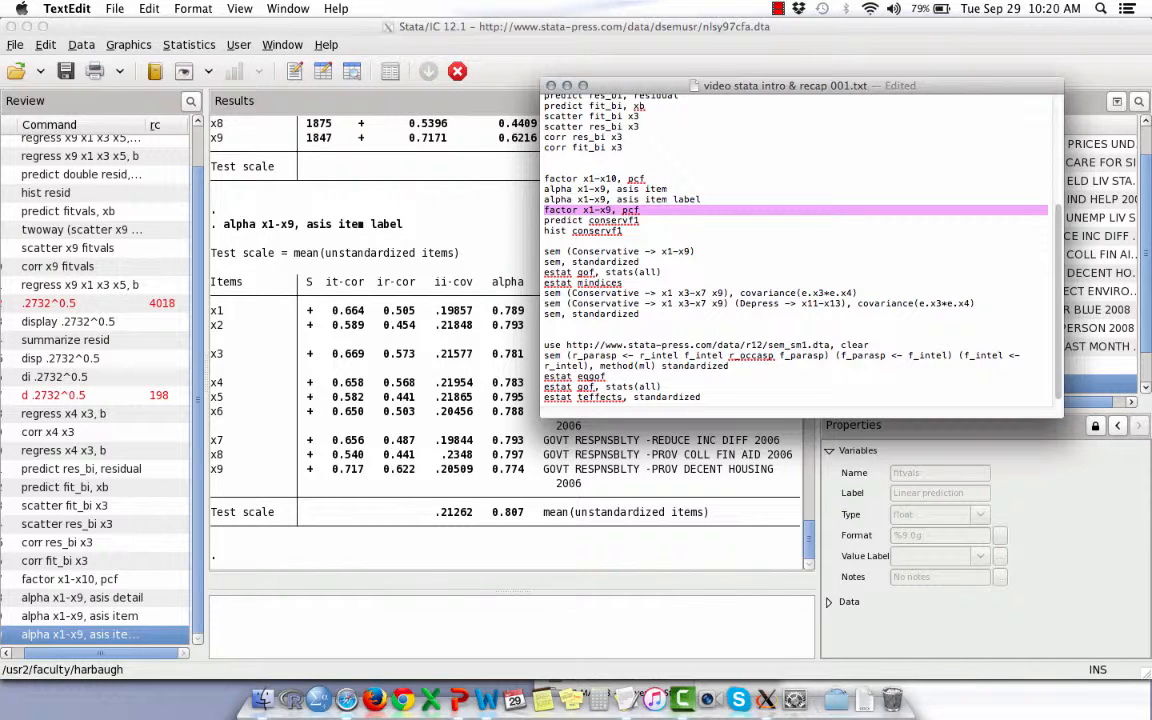
{"action": "key", "text": "super+c"}
{"action": "left_click", "coordinate": [311, 608]}
{"action": "key", "text": "super+v"}
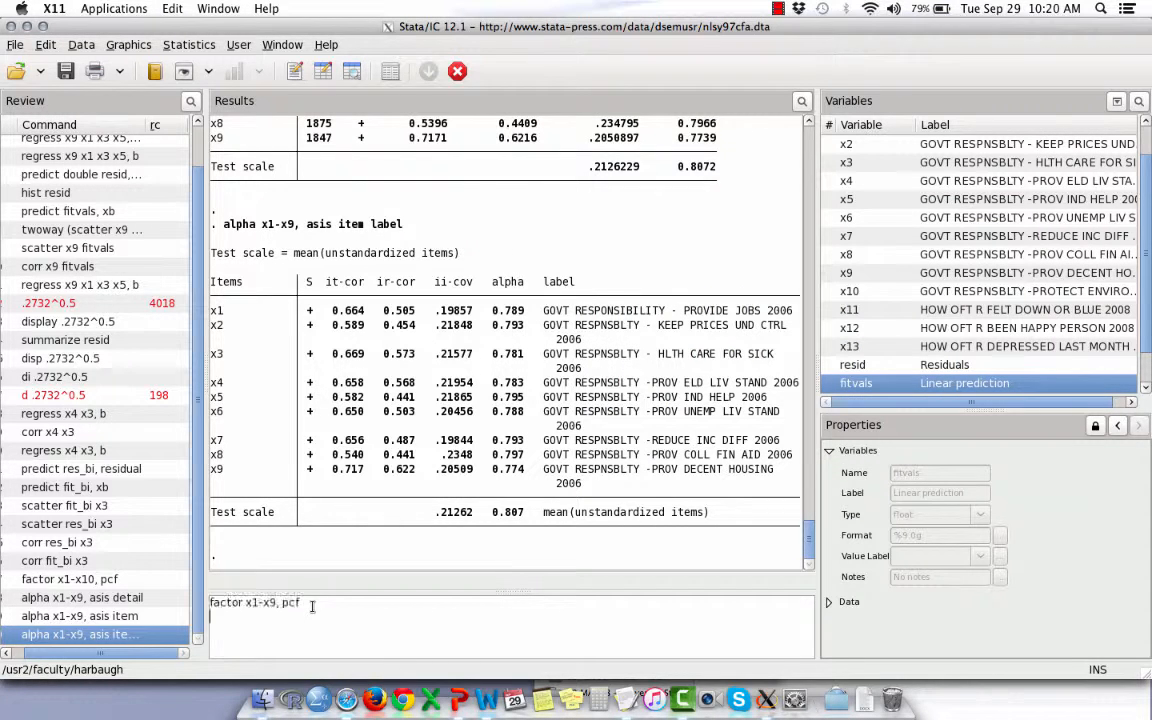
{"action": "key", "text": "Return"}
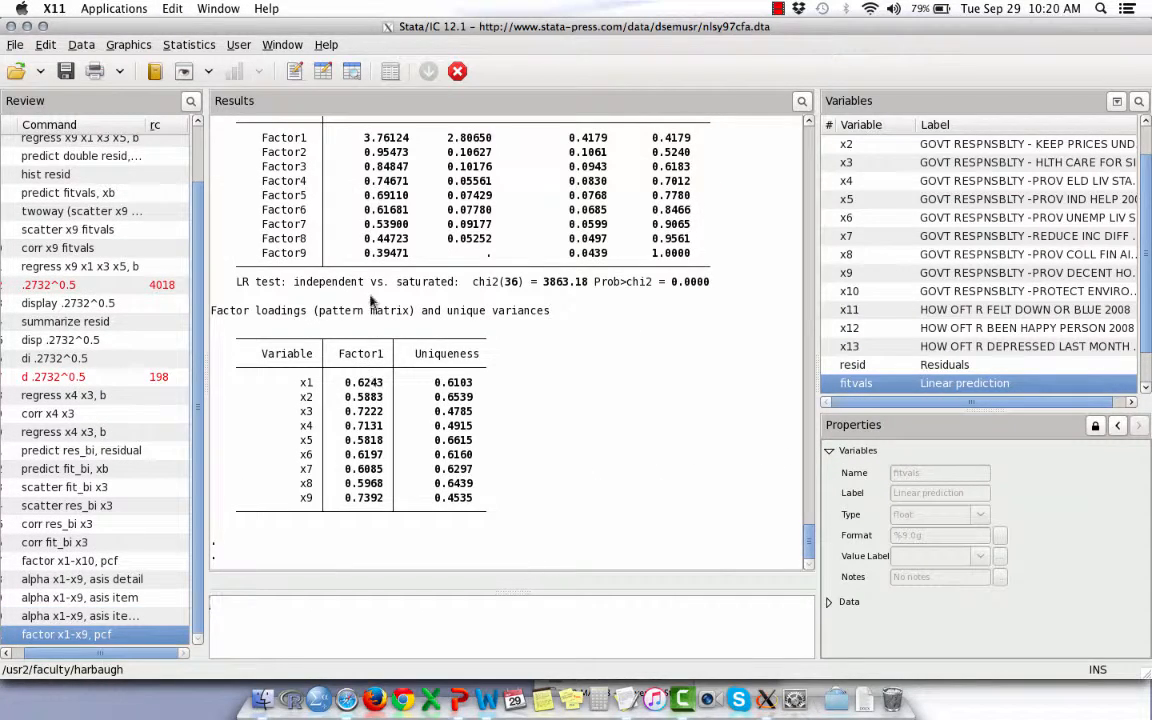
{"action": "scroll", "coordinate": [336, 272], "scroll_direction": "up", "scroll_amount": 5}
{"action": "scroll", "coordinate": [370, 300], "scroll_direction": "down", "scroll_amount": 5}
Copy "predict conservf1" from the TextEdit notes, run it in Stata, and check the end of the variable list for the new variable
{"action": "key", "text": "super+Tab"}
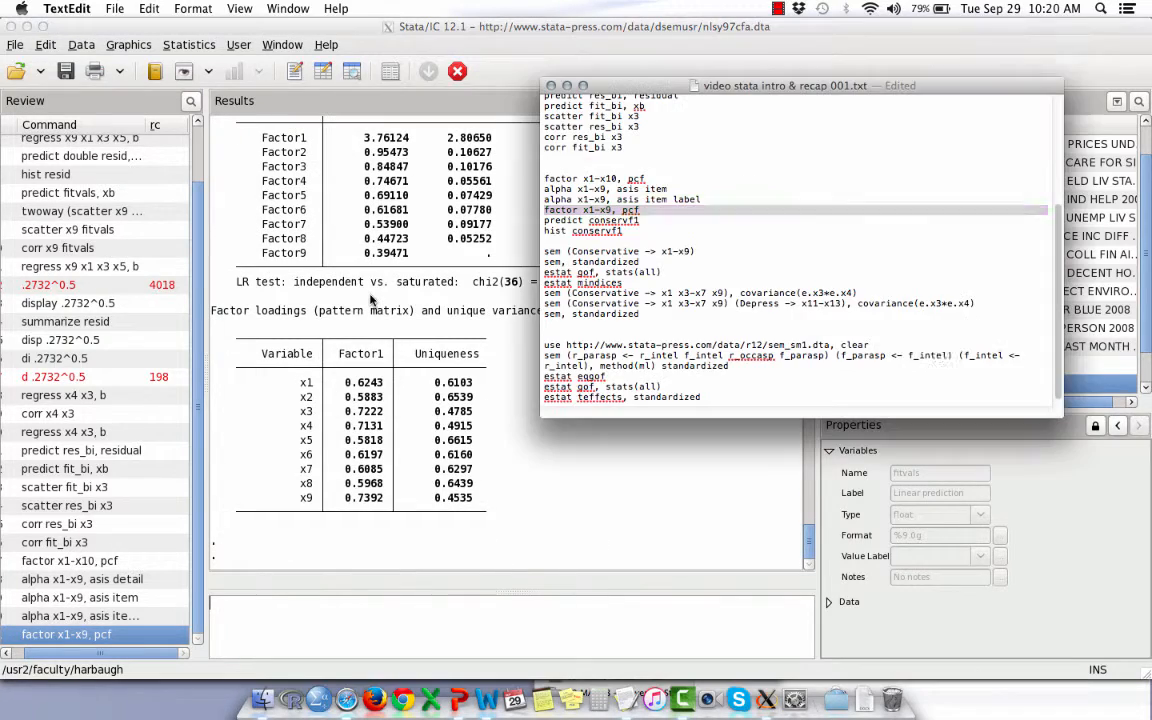
{"action": "key", "text": "Down"}
{"action": "key", "text": "shift+Down"}
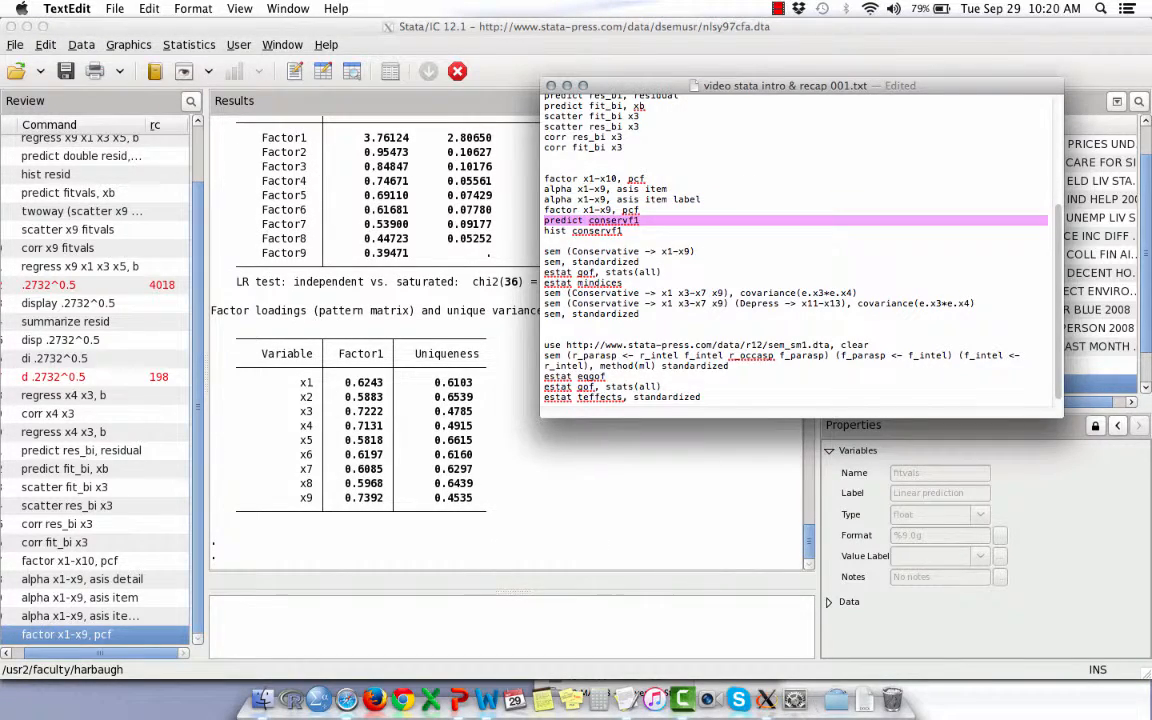
{"action": "key", "text": "super+Tab"}
{"action": "key", "text": "super+v"}
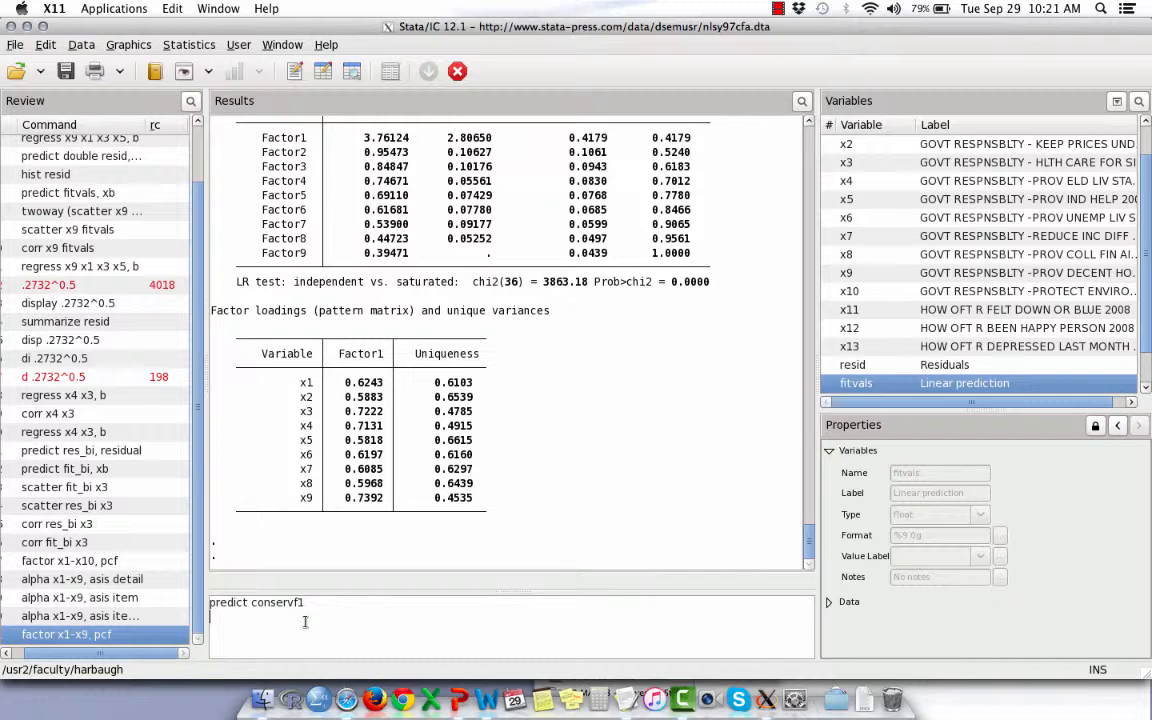
{"action": "key", "text": "Return"}
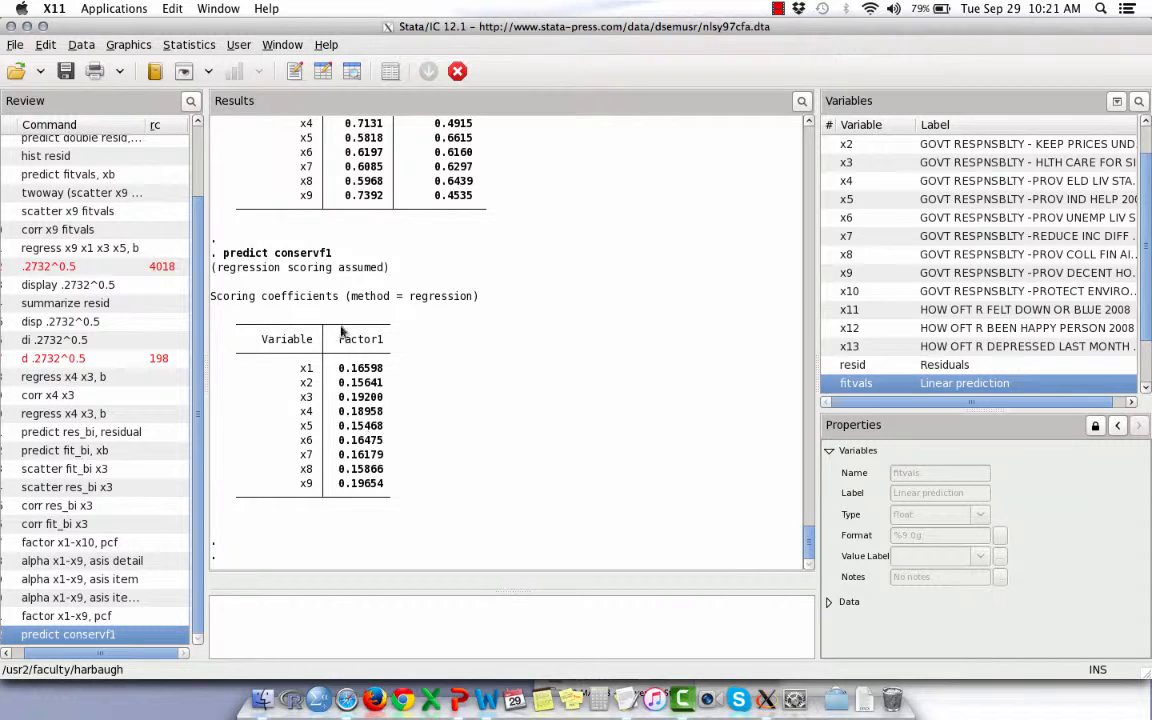
{"action": "scroll", "coordinate": [1039, 312], "scroll_direction": "down", "scroll_amount": 3}
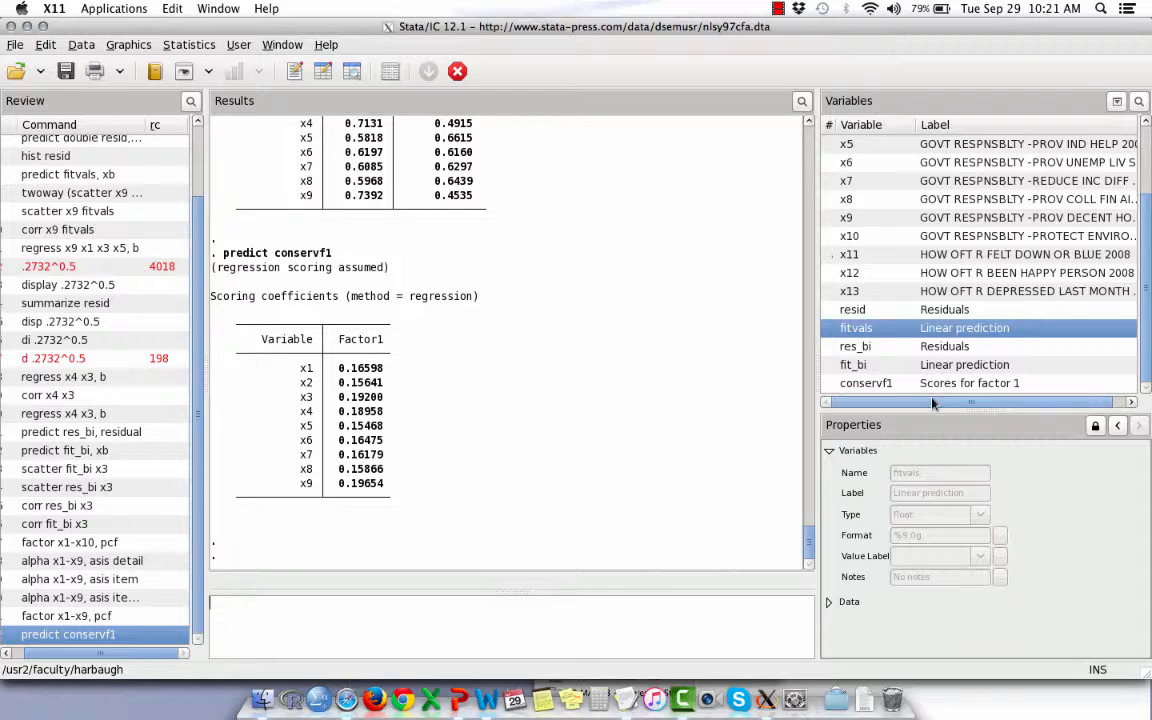
Select conservf1 in the variable list, then copy "hist conservf1" from the TextEdit notes, run it in Stata, and close the histogram
{"action": "left_click", "coordinate": [868, 383]}
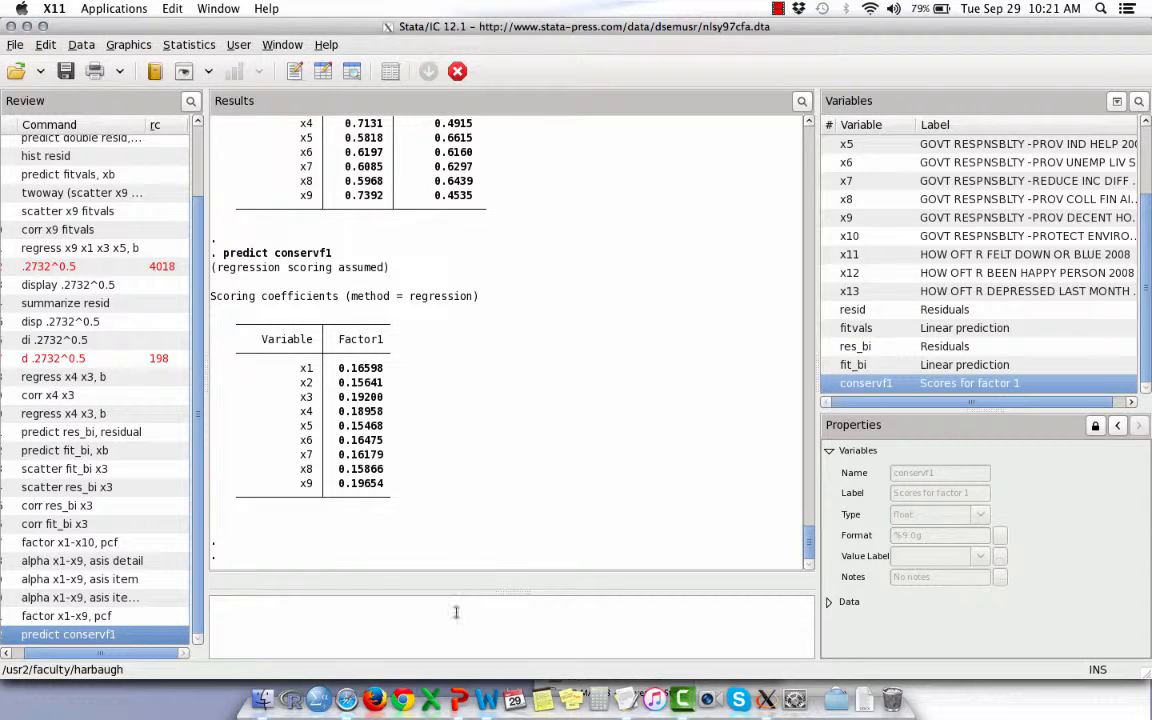
{"action": "key", "text": "super+Tab"}
{"action": "key", "text": "Down"}
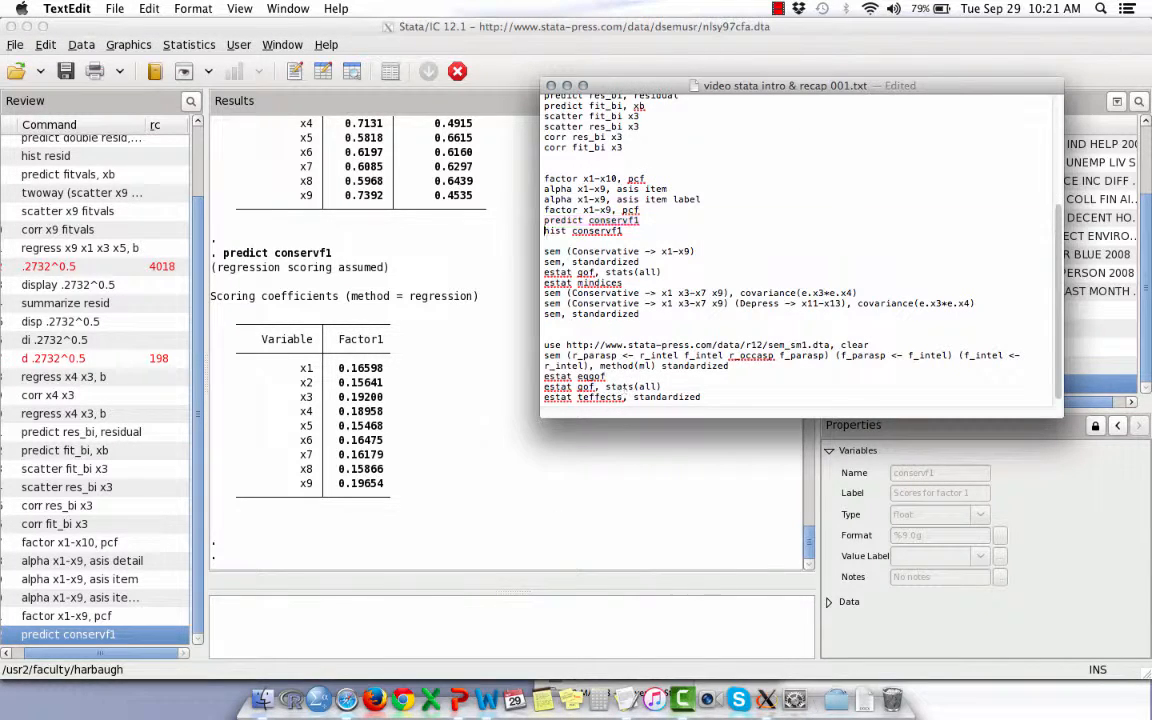
{"action": "key", "text": "shift+Down"}
{"action": "key", "text": "super+Tab"}
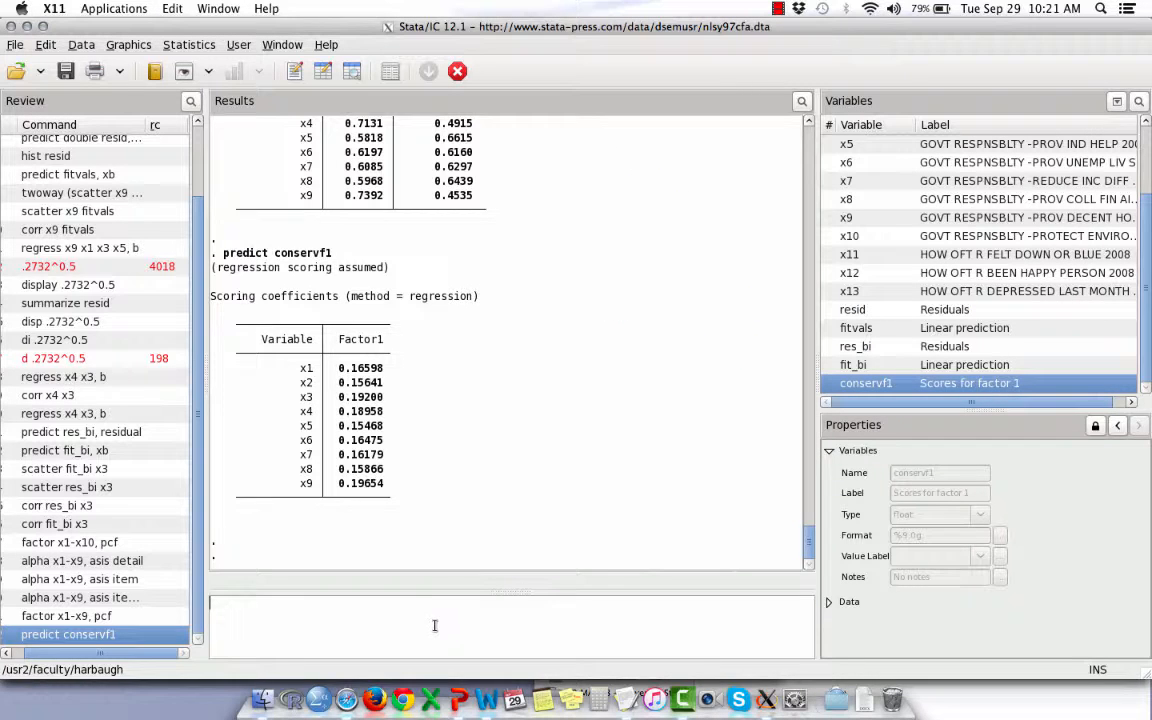
{"action": "key", "text": "super+v"}
{"action": "key", "text": "Return"}
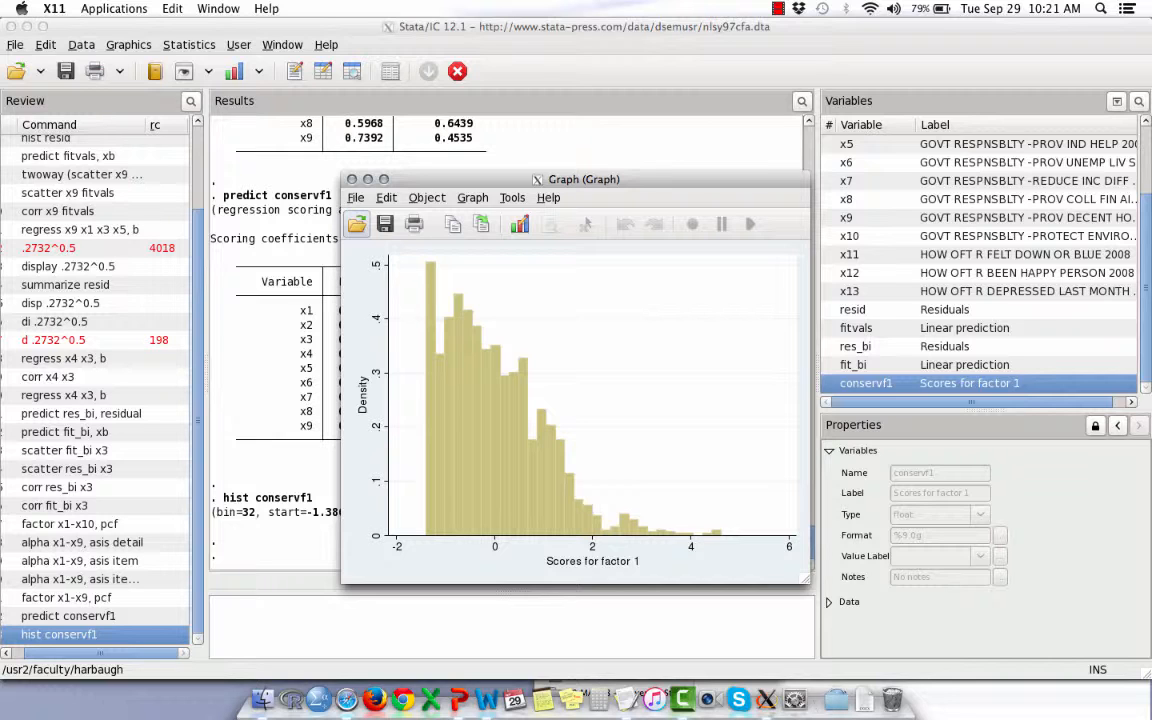
{"action": "left_click", "coordinate": [352, 179]}
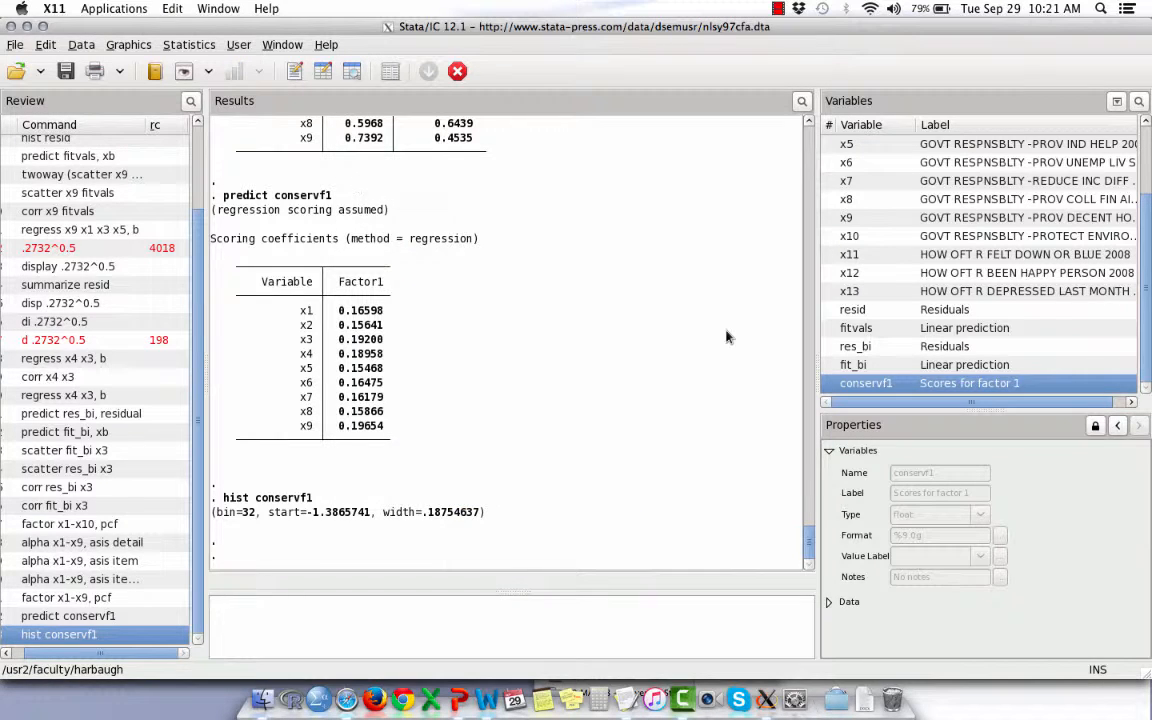
Copy the measurement model command "sem (Conservative -> x1-x9)" from the TextEdit notes and run it in Stata
{"action": "key", "text": "super+Tab"}
{"action": "key", "text": "Right"}
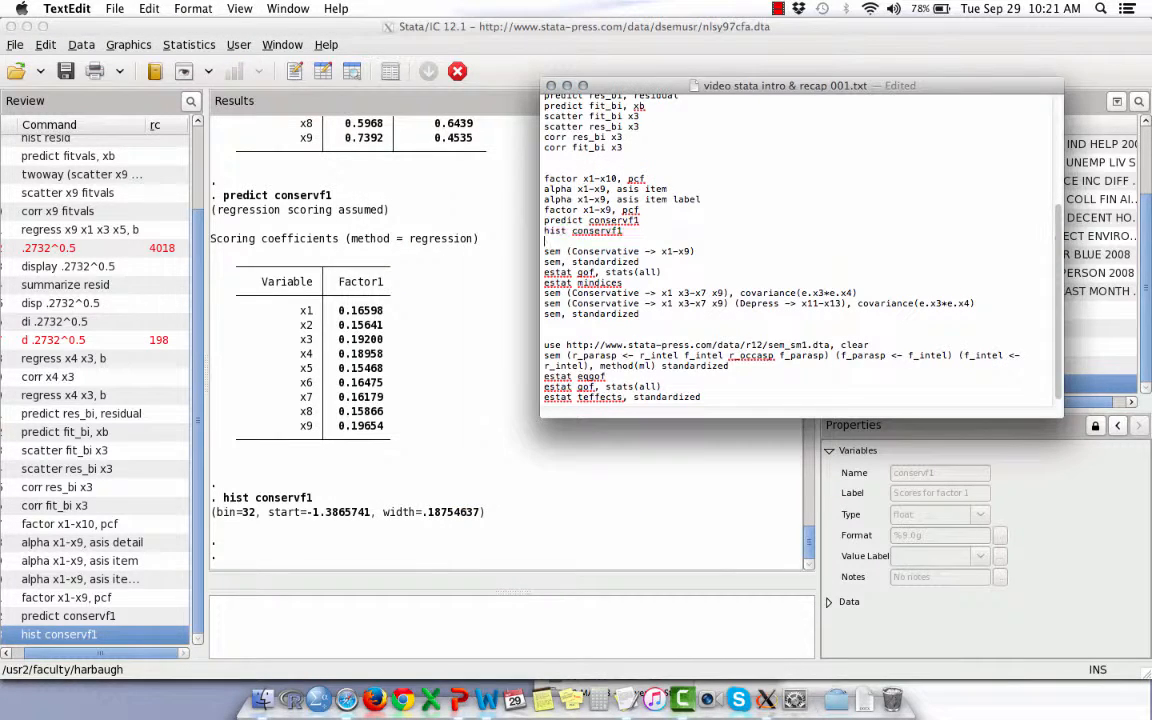
{"action": "key", "text": "shift+Down"}
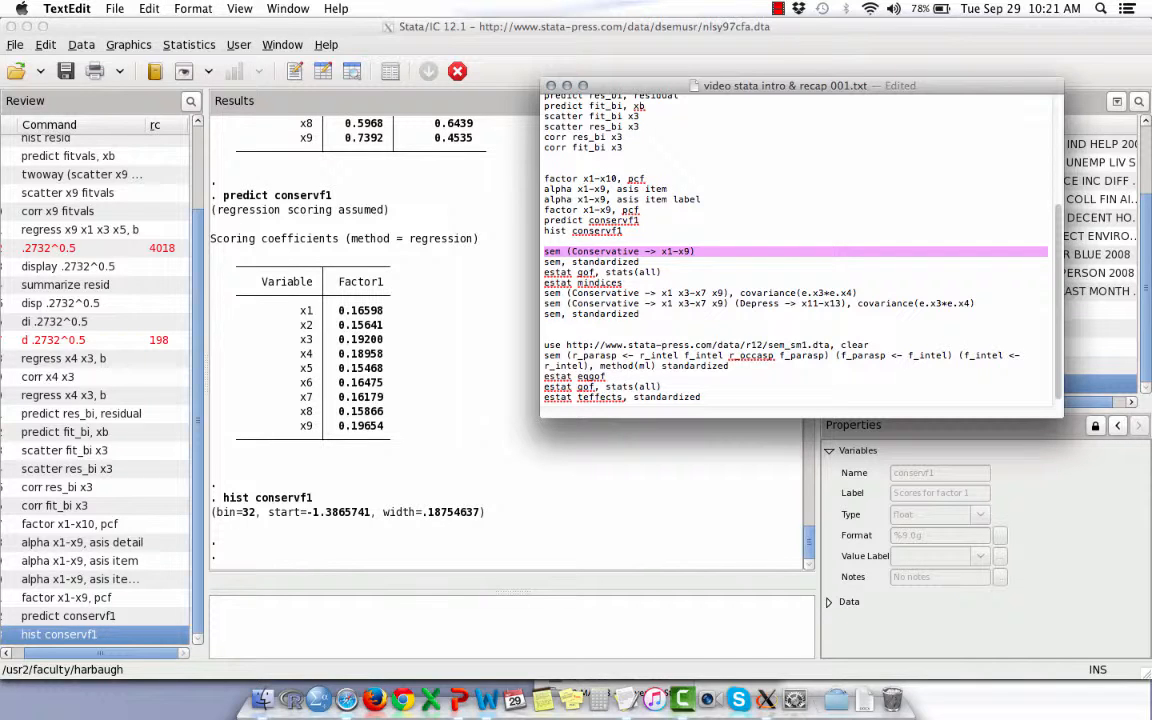
{"action": "key", "text": "super+Tab"}
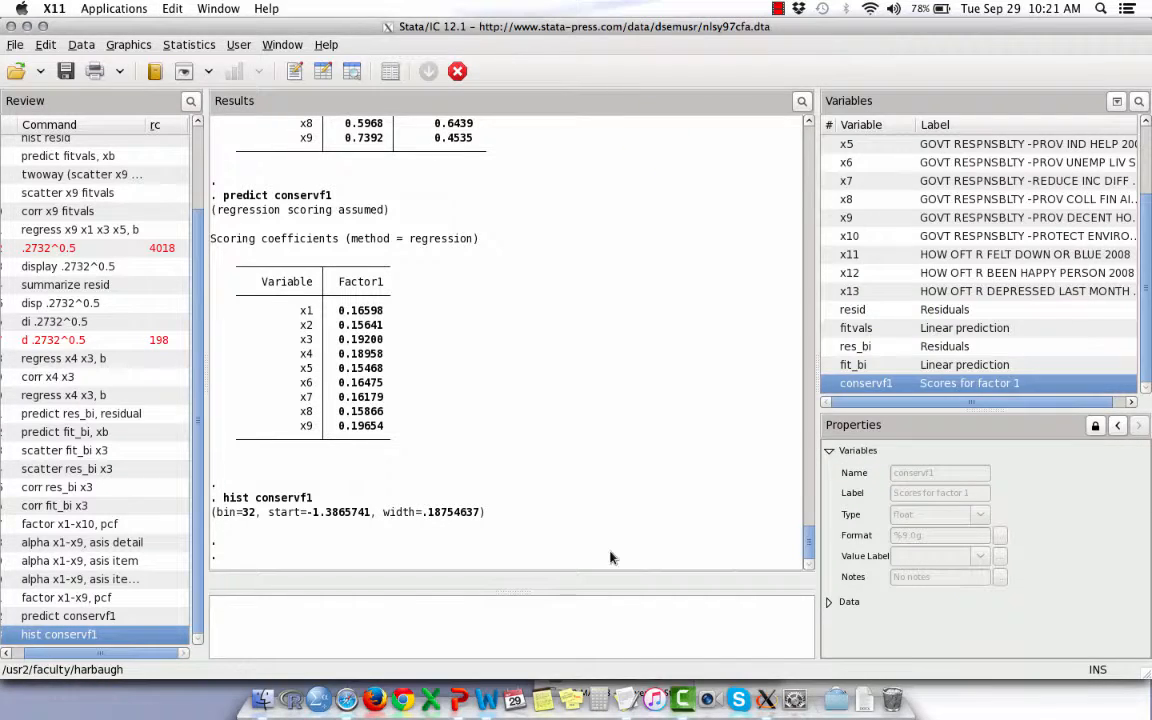
{"action": "key", "text": "super+v"}
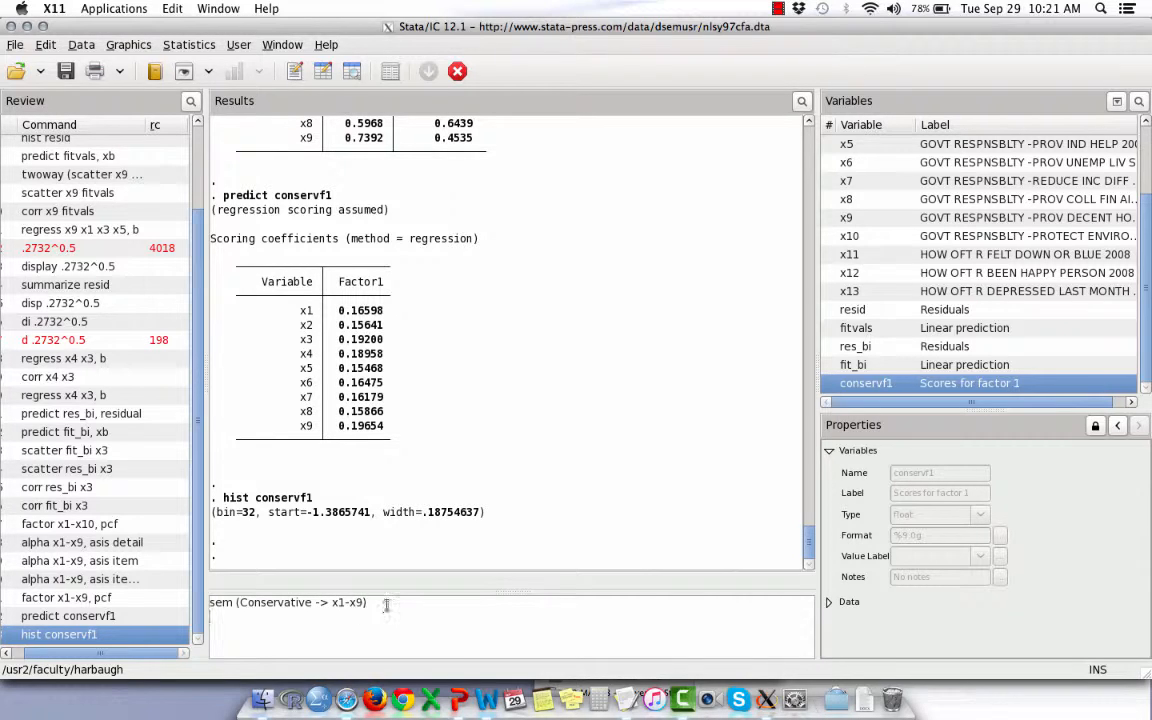
{"action": "key", "text": "Return"}
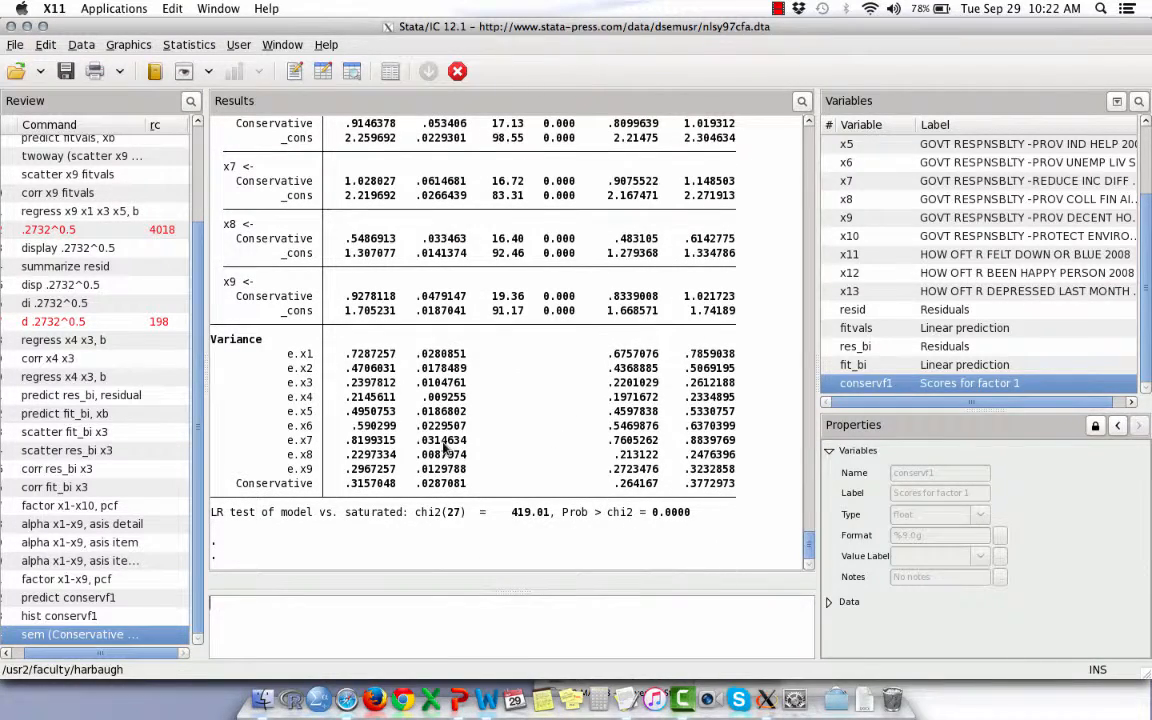
Copy "sem, standardized" from the TextEdit notes, run it in Stata, and review the standardized loadings of x1 to x9
{"action": "key", "text": "super+Tab"}
{"action": "key", "text": "Right"}
{"action": "key", "text": "shift+Down"}
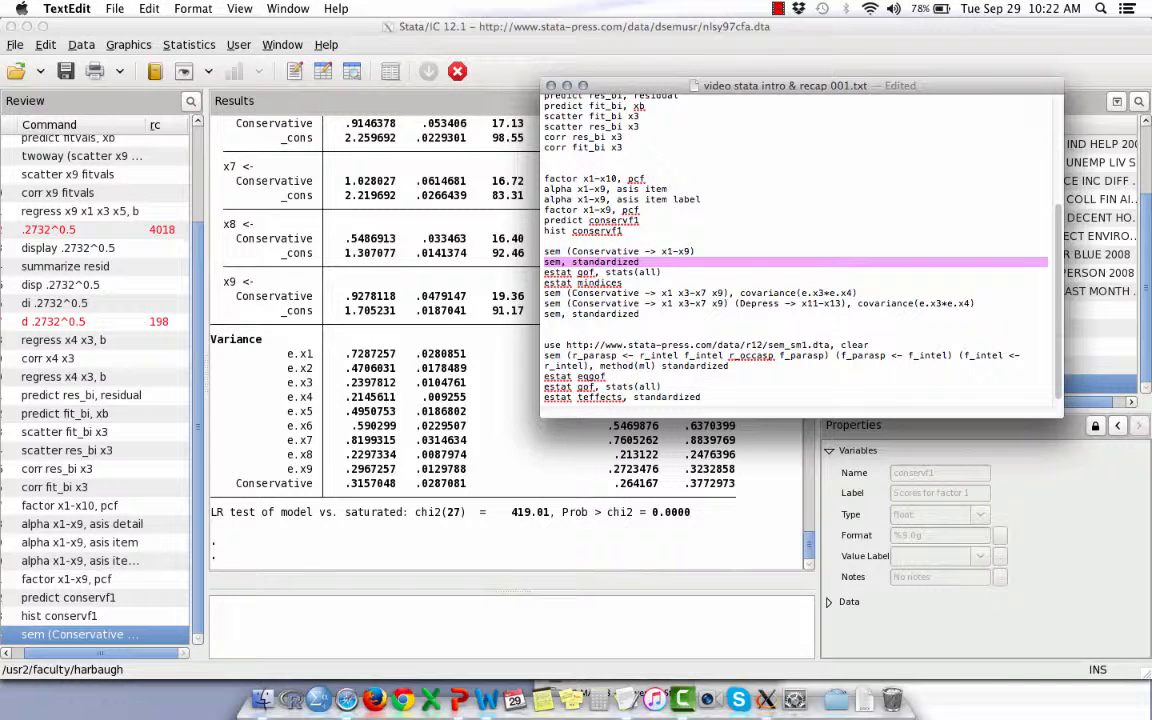
{"action": "key", "text": "super+Tab"}
{"action": "left_click", "coordinate": [314, 630]}
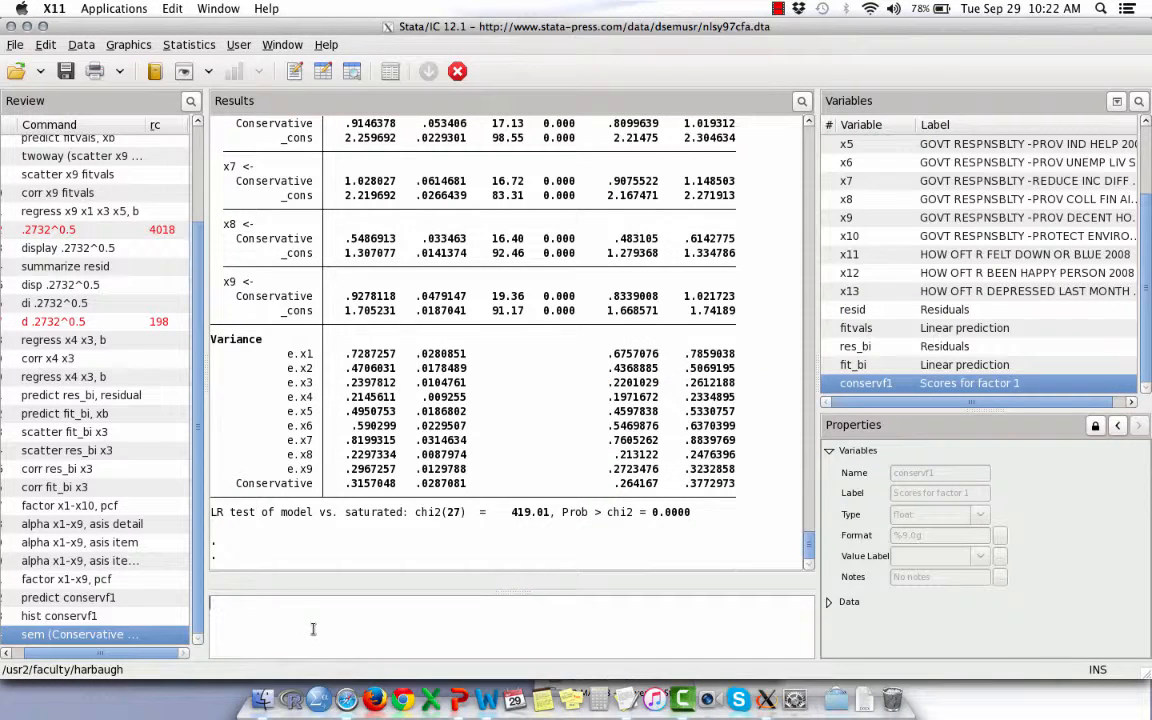
{"action": "key", "text": "super+v"}
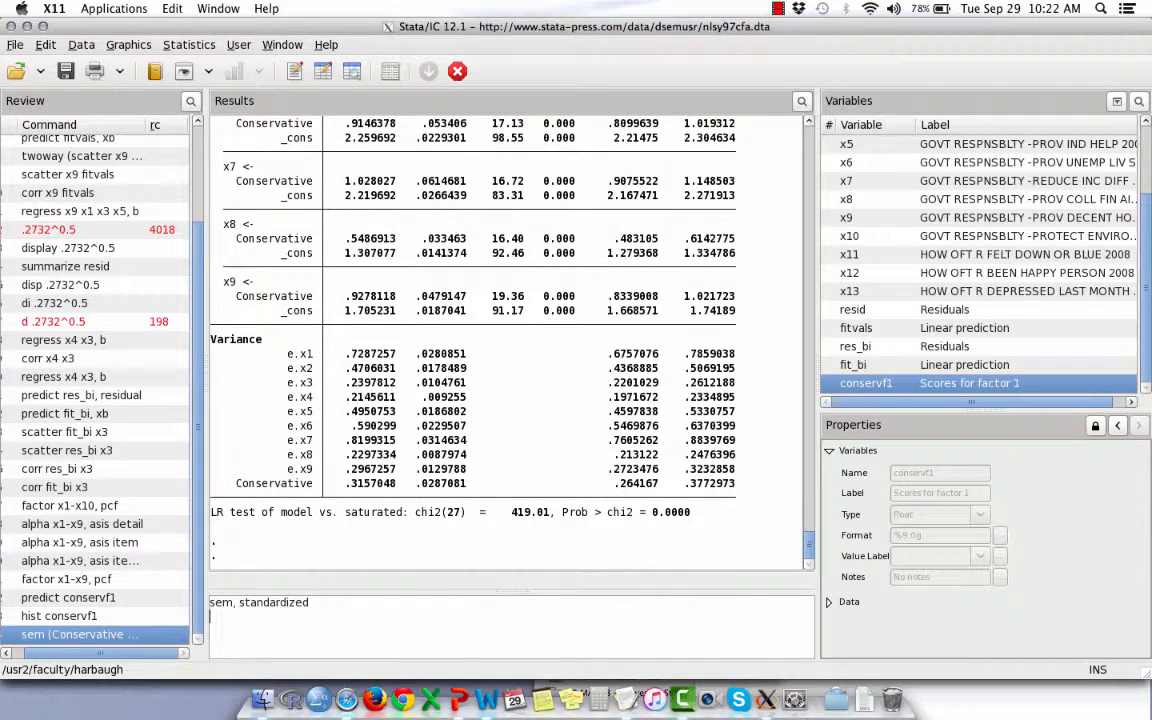
{"action": "key", "text": "Return"}
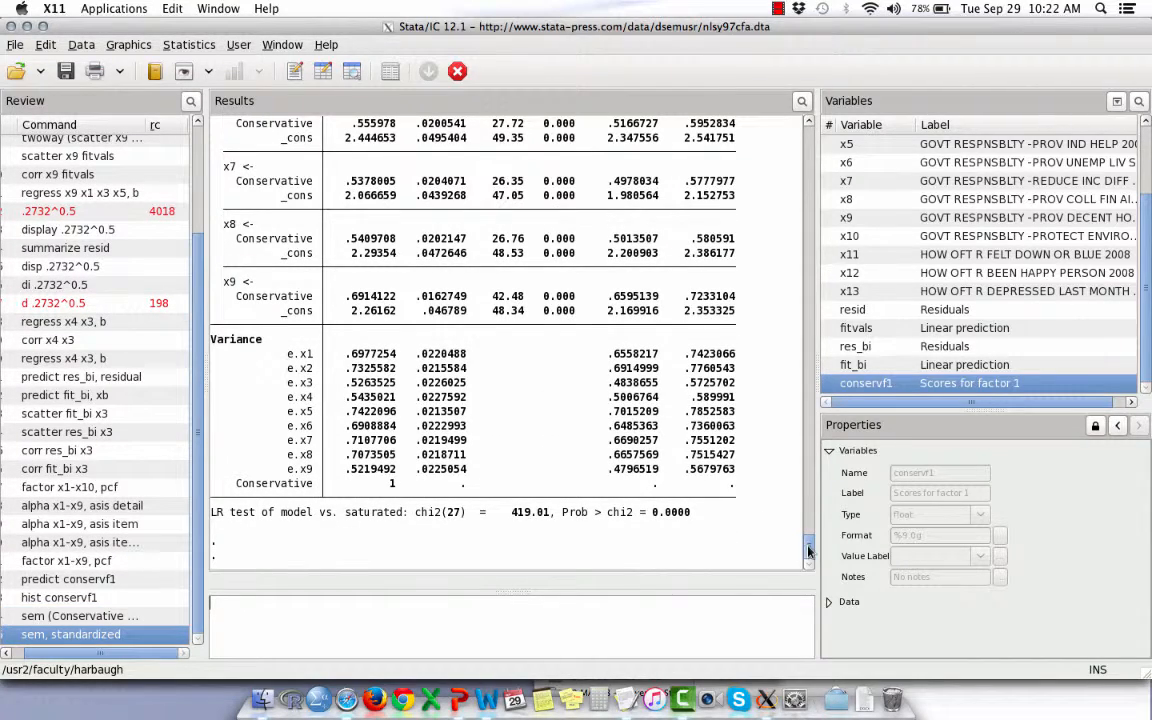
{"action": "mouse_move", "coordinate": [809, 550]}
{"action": "left_mouse_down"}
{"action": "mouse_move", "coordinate": [805, 518]}
{"action": "mouse_move", "coordinate": [803, 528]}
{"action": "left_mouse_up"}
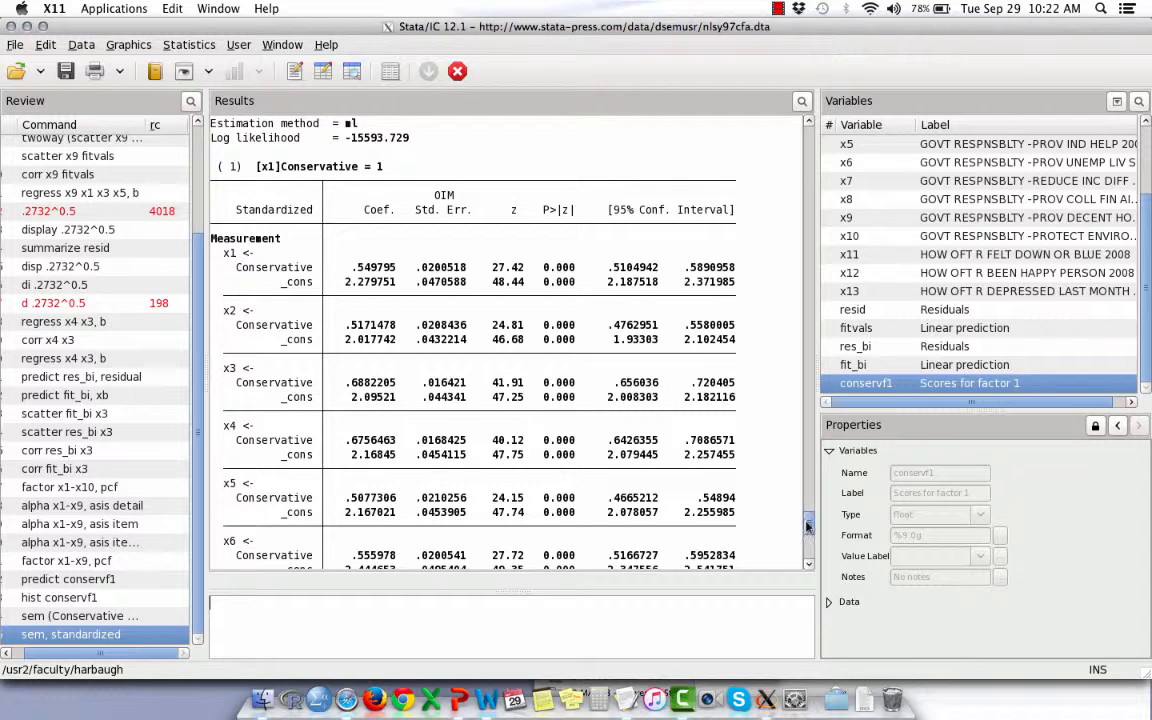
{"action": "left_click_drag", "start_coordinate": [807, 527], "coordinate": [807, 541]}
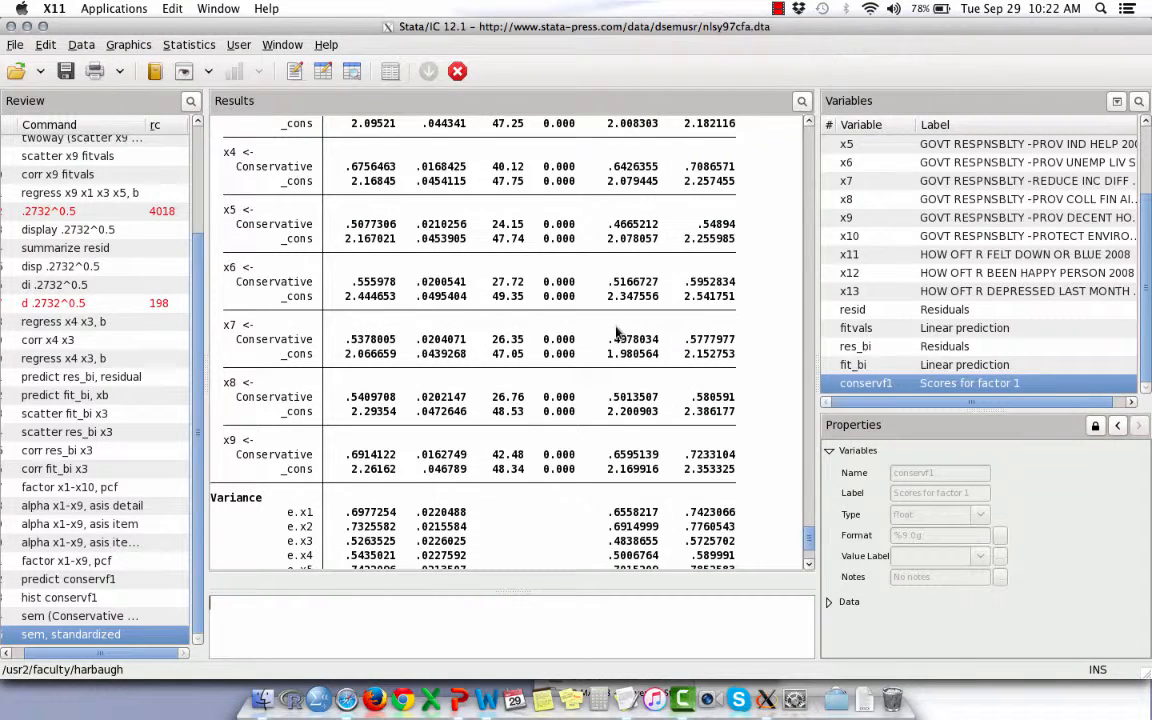
Copy "estat gof, stats(all)" from the TextEdit notes, run it in Stata, and review the fit statistics
{"action": "key", "text": "super+Tab"}
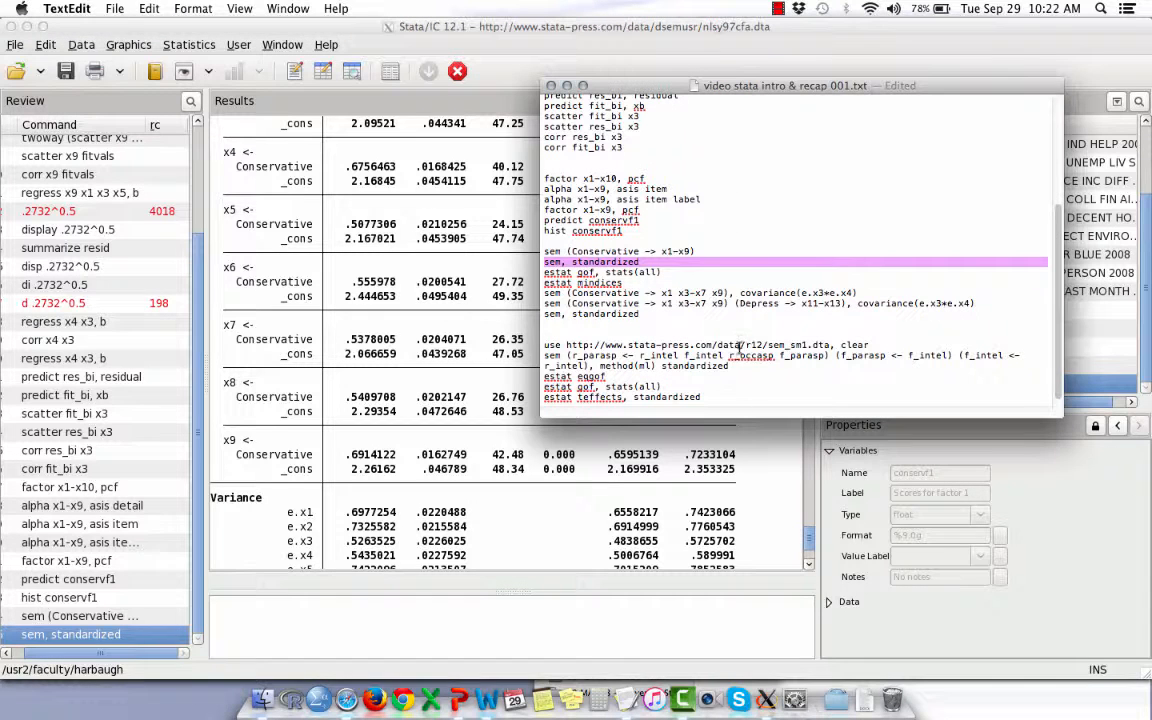
{"action": "key", "text": "Down"}
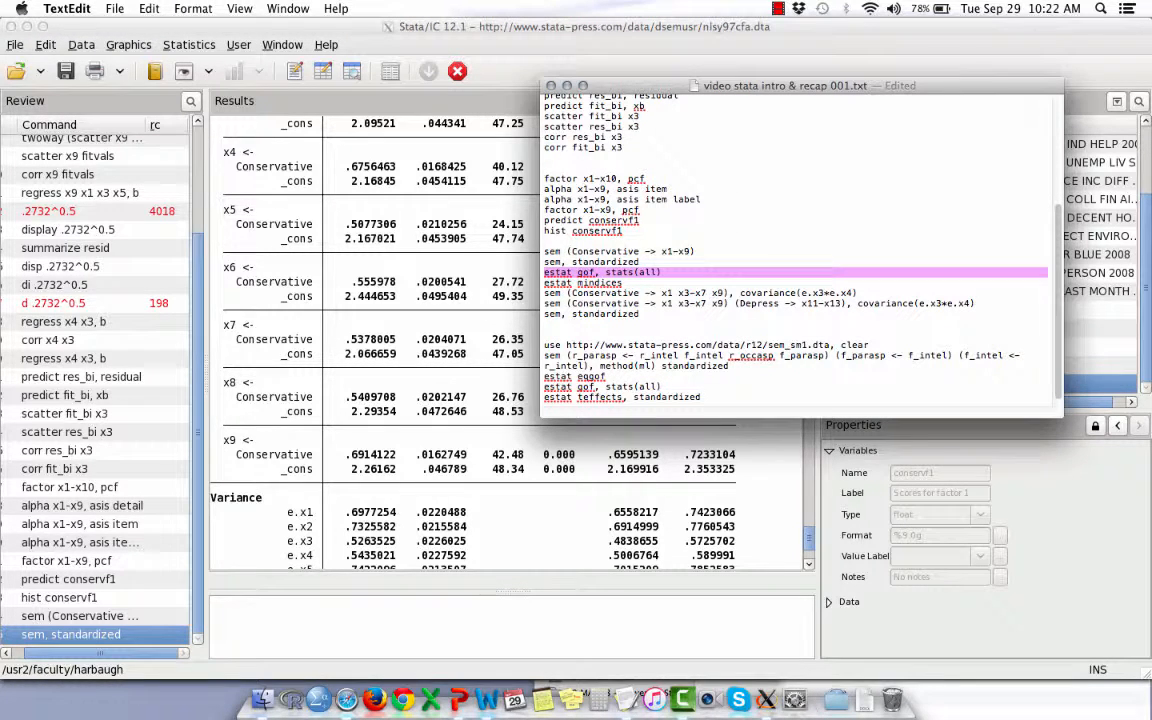
{"action": "key", "text": "super+c"}
{"action": "left_click", "coordinate": [455, 604]}
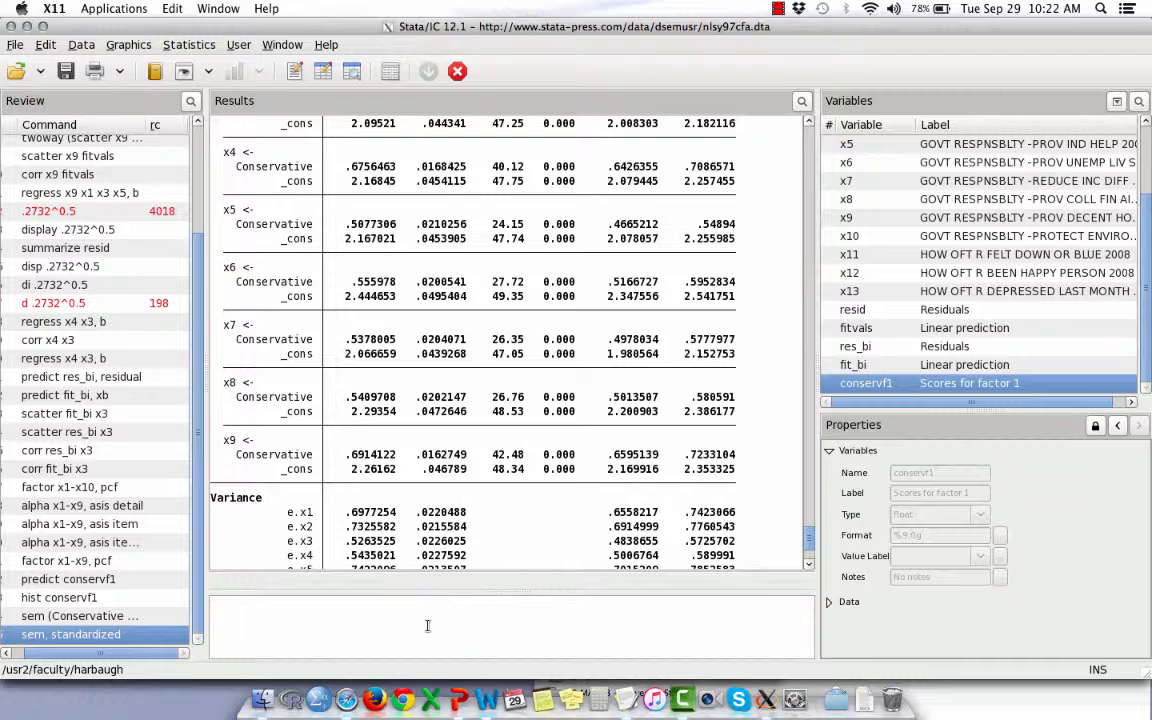
{"action": "key", "text": "super+v"}
{"action": "key", "text": "Return"}
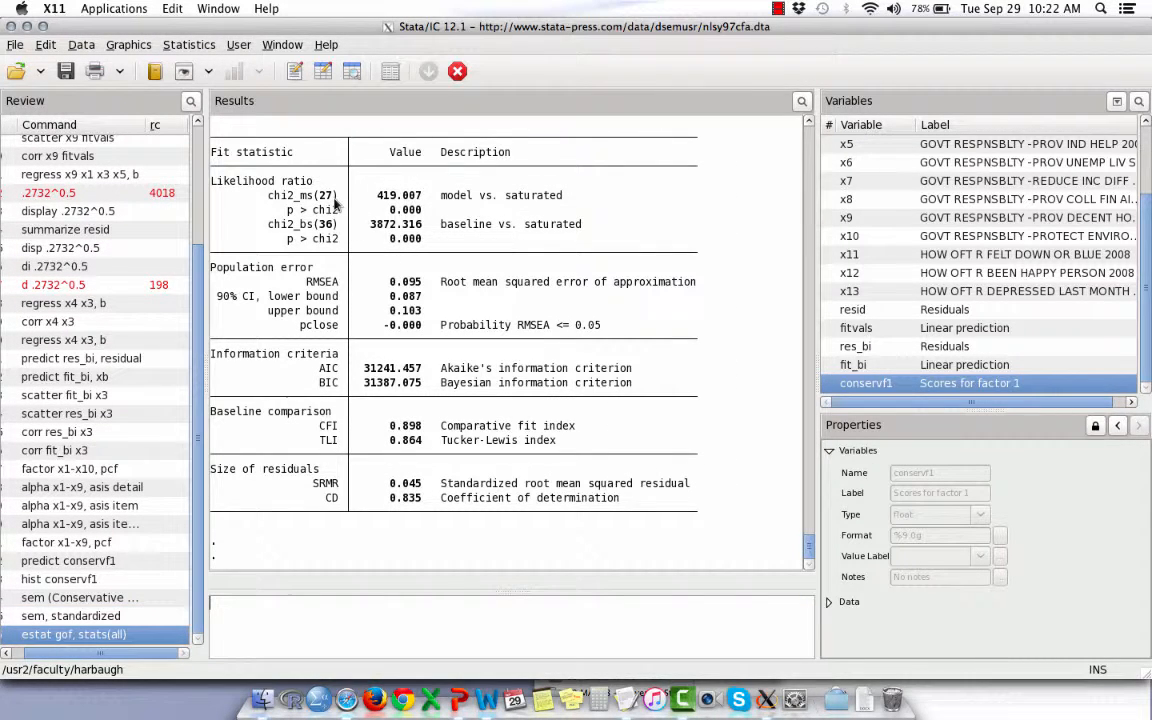
{"action": "left_click_drag", "start_coordinate": [808, 551], "coordinate": [808, 554]}
Copy "estat mindices" from the TextEdit notes, run it in Stata, and review the modification indices for the error covariances
{"action": "key", "text": "super+Tab"}
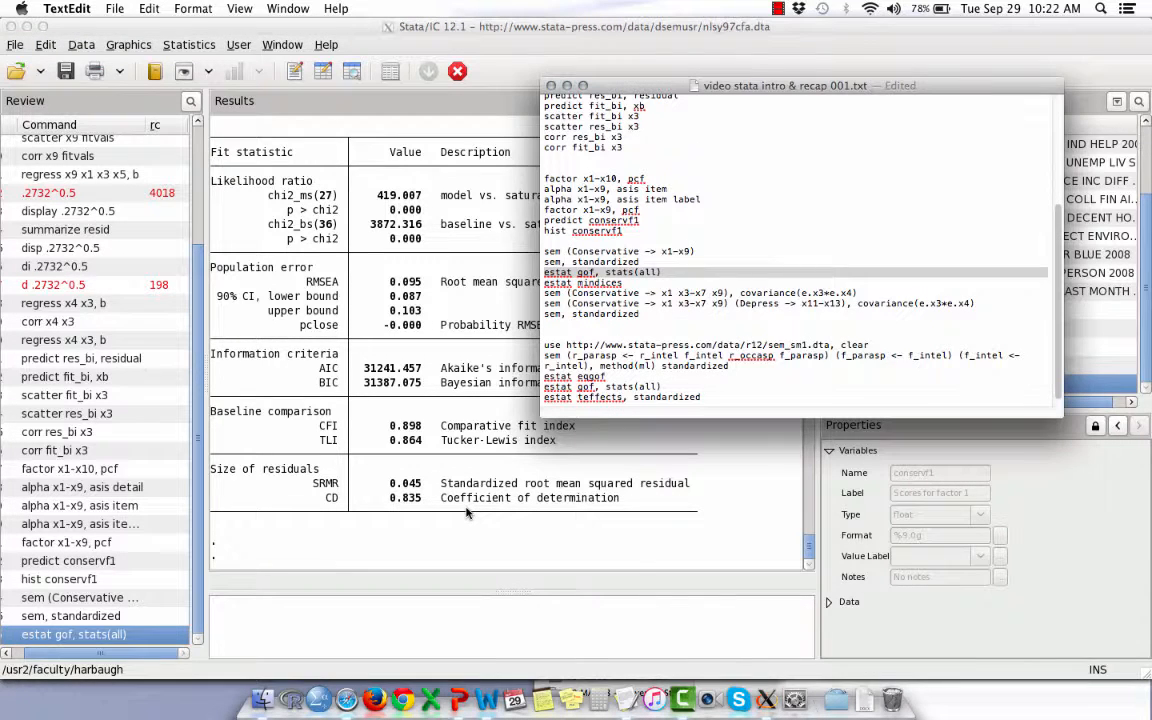
{"action": "key", "text": "Down"}
{"action": "key", "text": "shift+Down"}
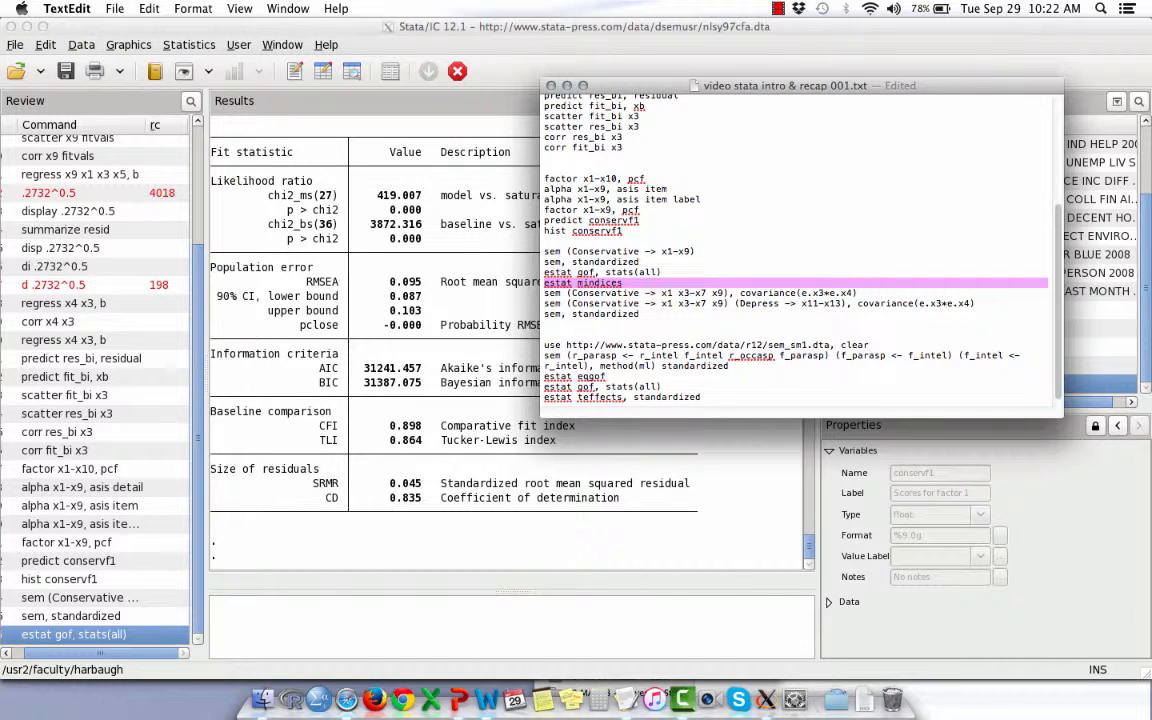
{"action": "left_click", "coordinate": [437, 617]}
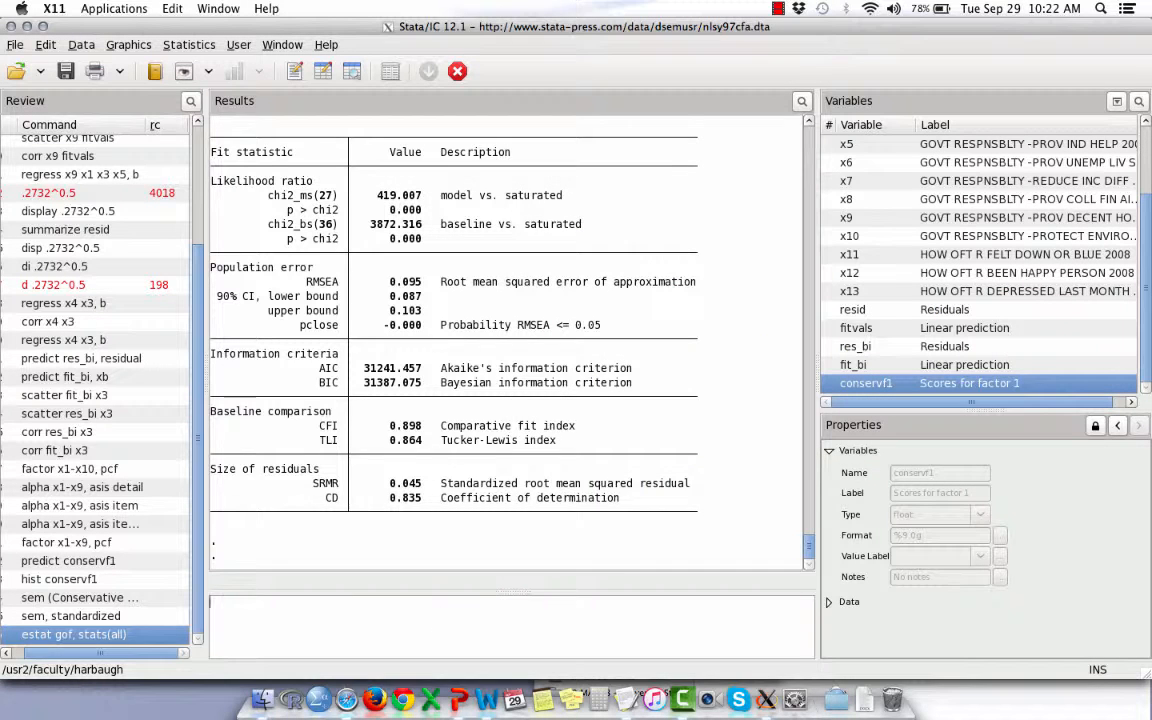
{"action": "key", "text": "super+v"}
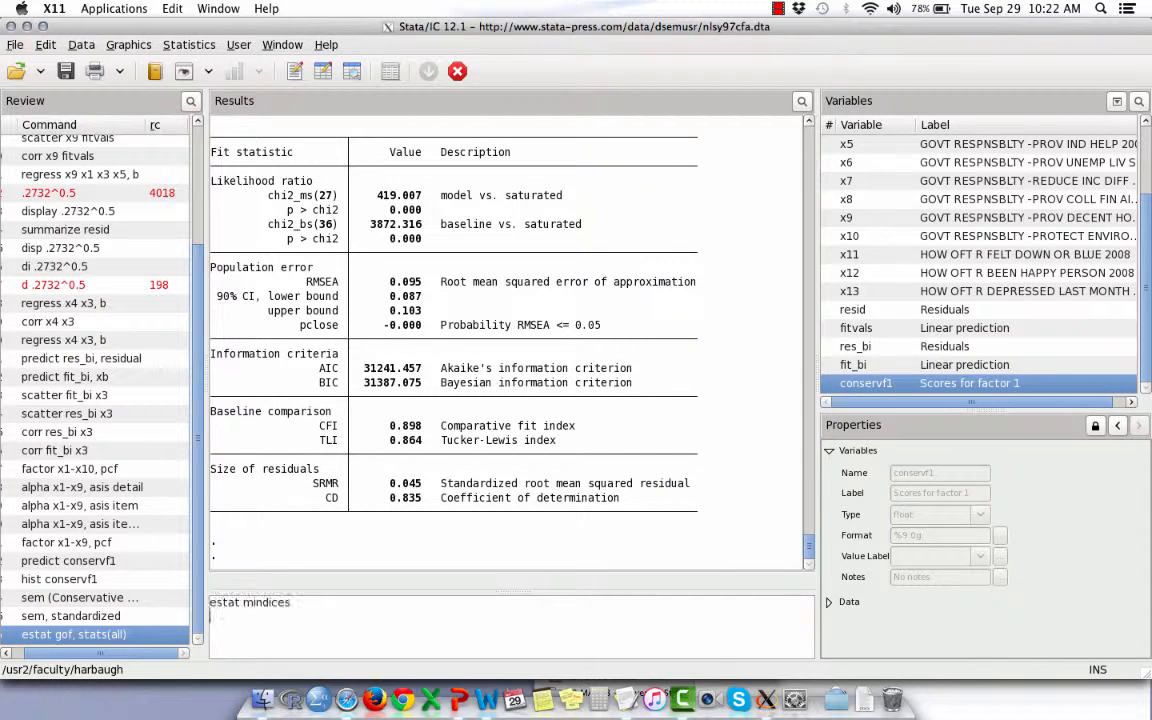
{"action": "key", "text": "Return"}
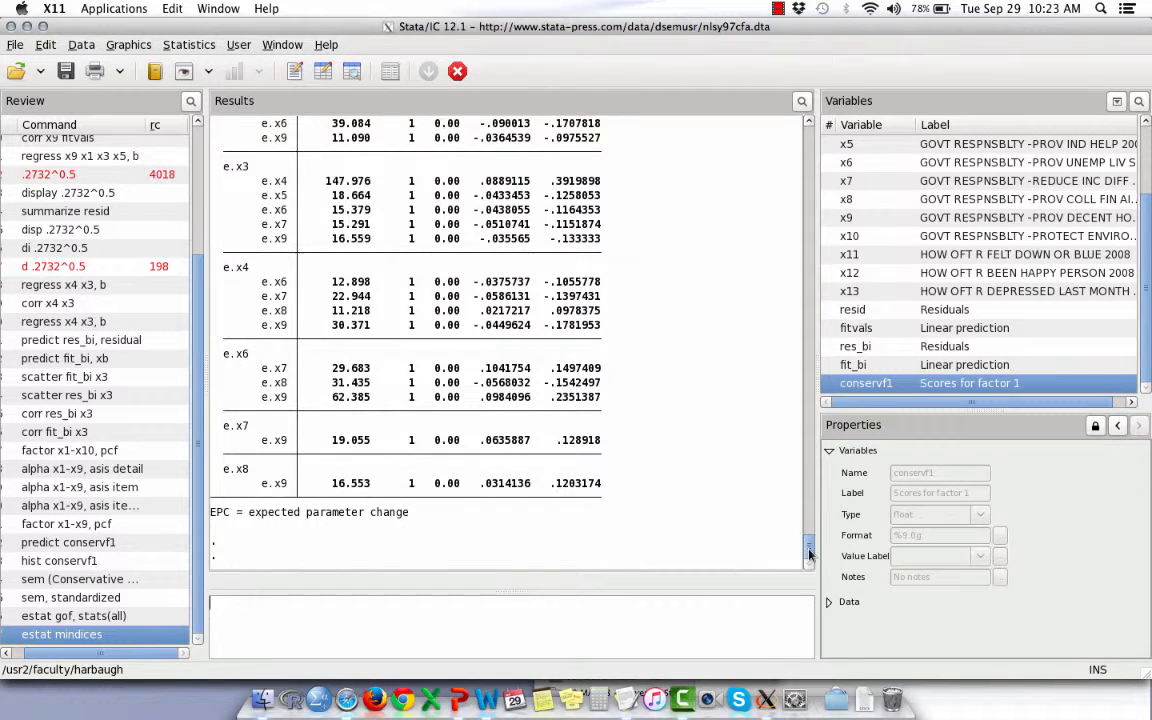
{"action": "scroll", "coordinate": [810, 553], "scroll_direction": "up", "scroll_amount": 4}
{"action": "scroll", "coordinate": [731, 494], "scroll_direction": "down", "scroll_amount": 1}
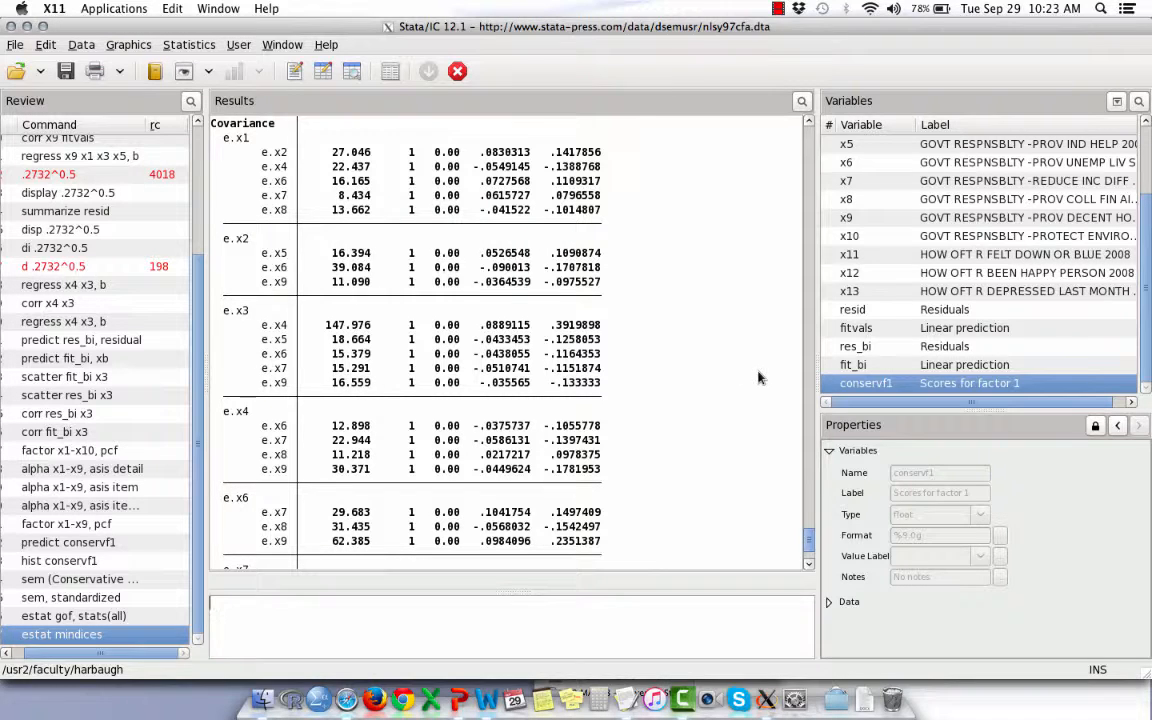
Copy "sem (Conservative -> x1 x3-x7 x9), covariance(e.x3*e.x4)" from the TextEdit notes and run it in Stata
{"action": "key", "text": "super+Tab"}
{"action": "key", "text": "Right"}
{"action": "key", "text": "shift+Down"}
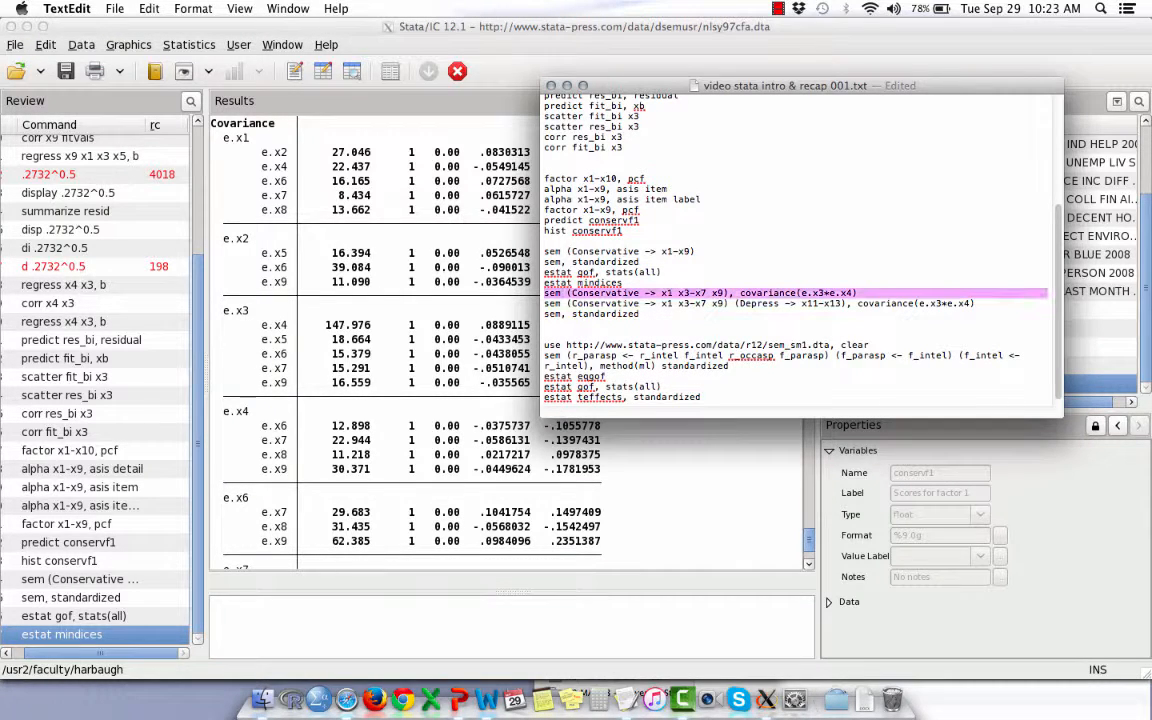
{"action": "key", "text": "super+c"}
{"action": "left_click", "coordinate": [504, 633]}
{"action": "key", "text": "super+v"}
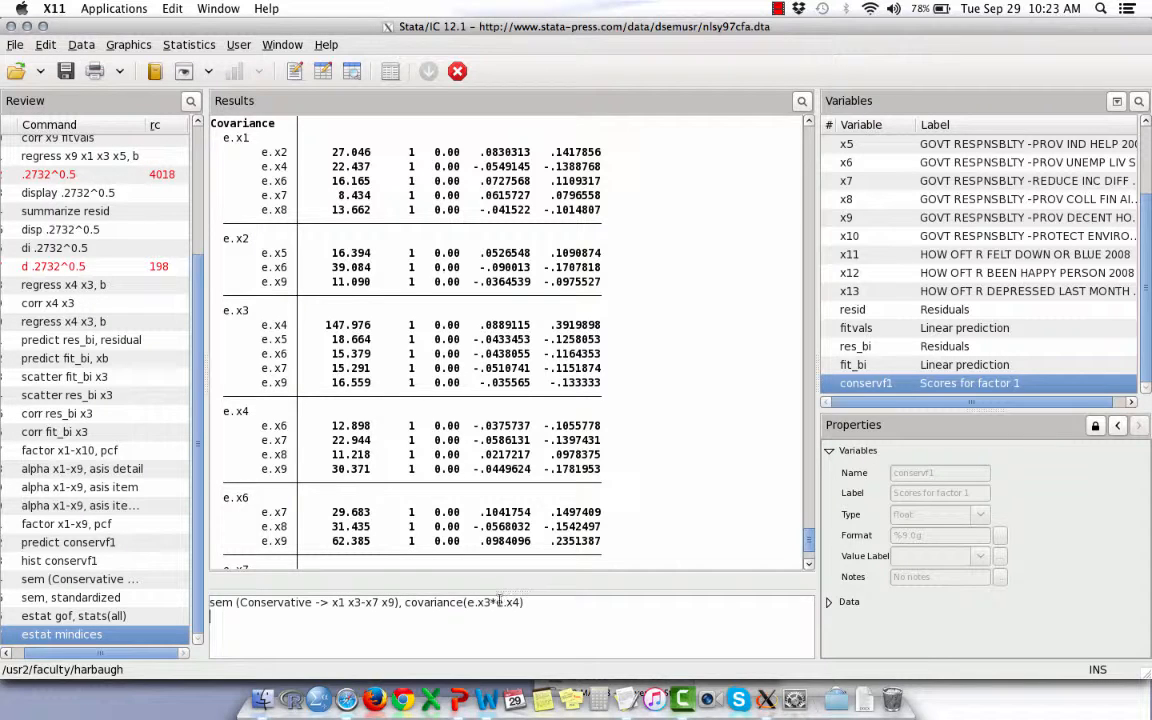
{"action": "type", "text": ")"}
{"action": "key", "text": "Return"}
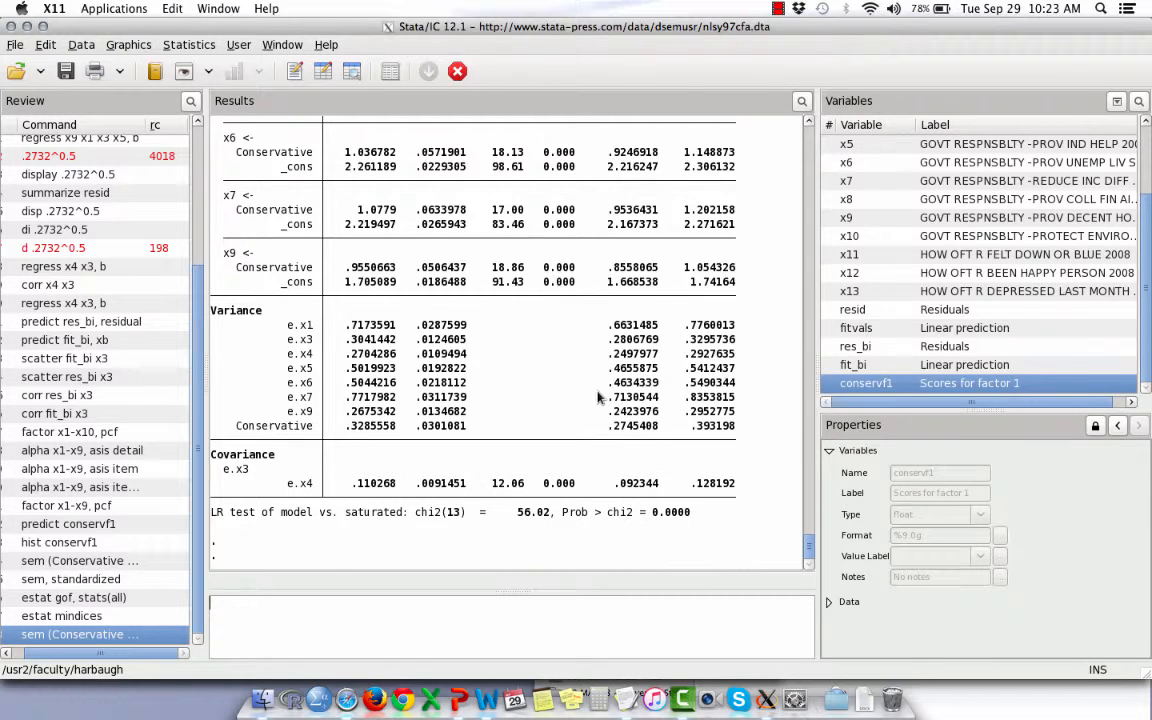
Copy the two-factor command "sem (Conservative -> x1 x3-x7 x9) (Depress -> x11-x13), covariance(e.x3*e.x4)" from the TextEdit notes and run it in Stata
{"action": "key", "text": "super+Tab"}
{"action": "left_click", "coordinate": [544, 303]}
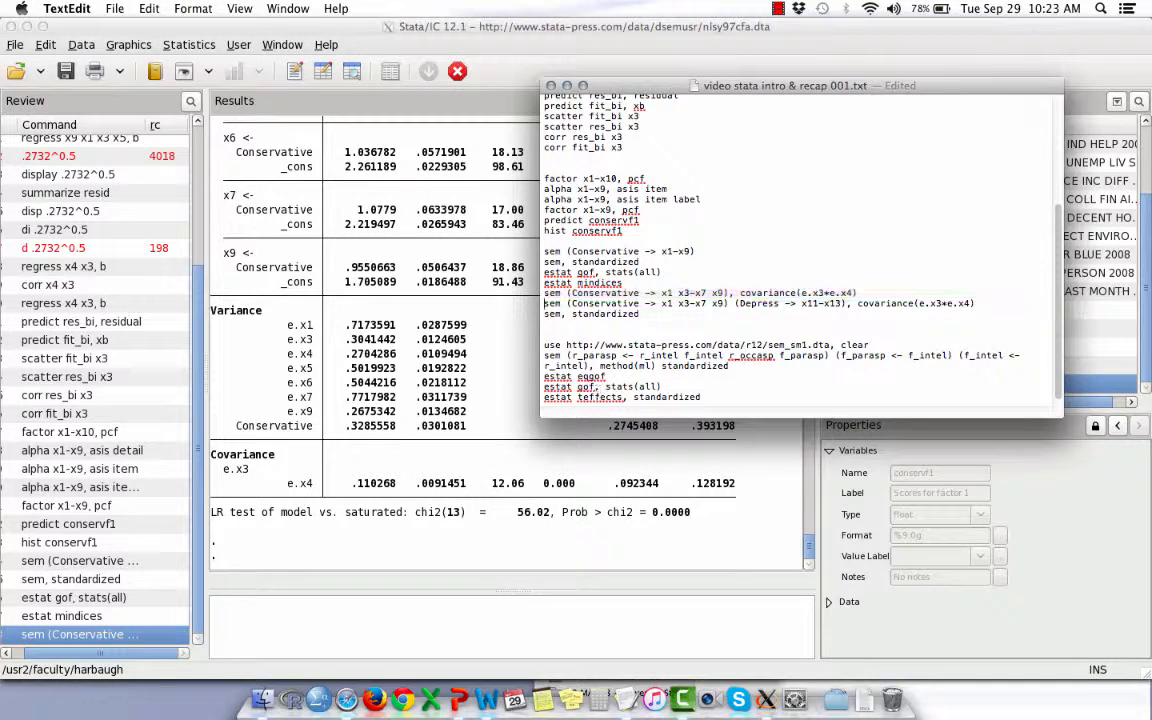
{"action": "left_click_drag", "start_coordinate": [544, 303], "coordinate": [545, 313]}
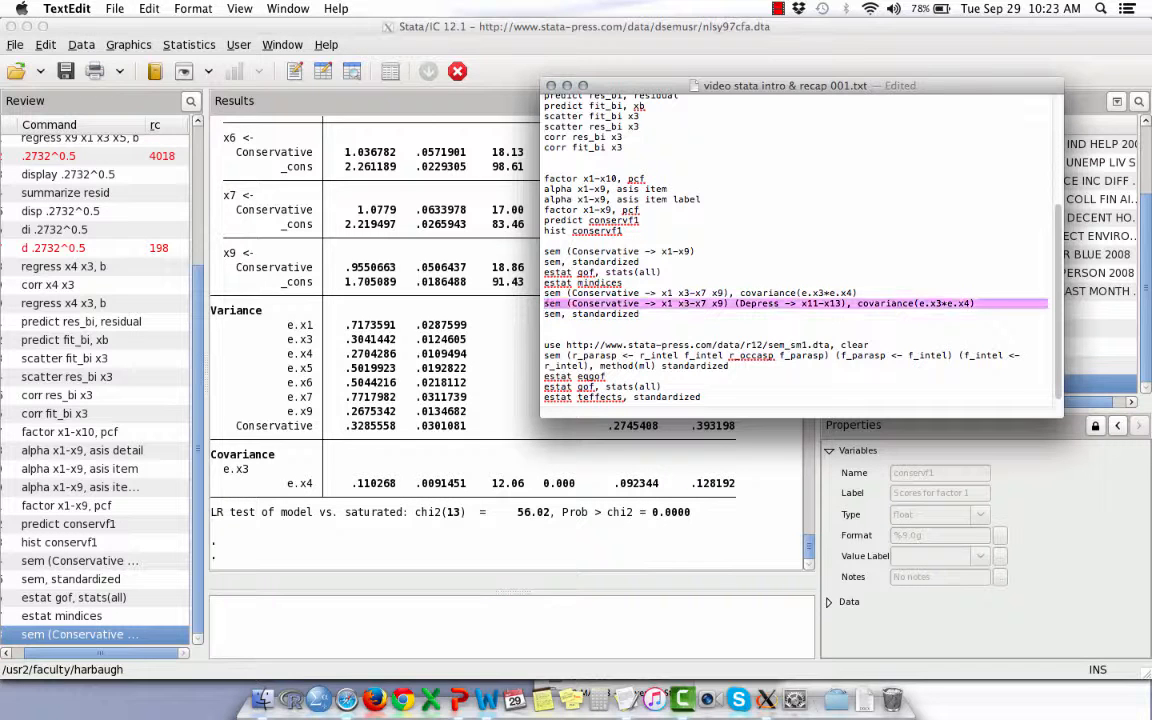
{"action": "left_click", "coordinate": [431, 634]}
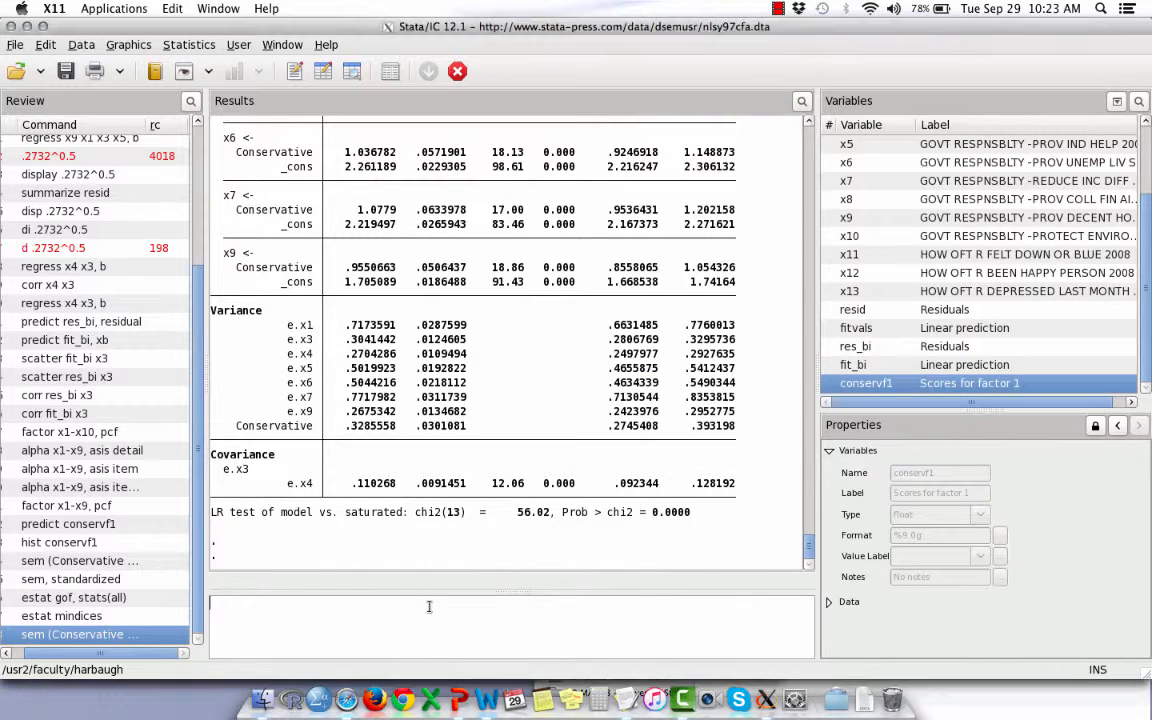
{"action": "key", "text": "super+v"}
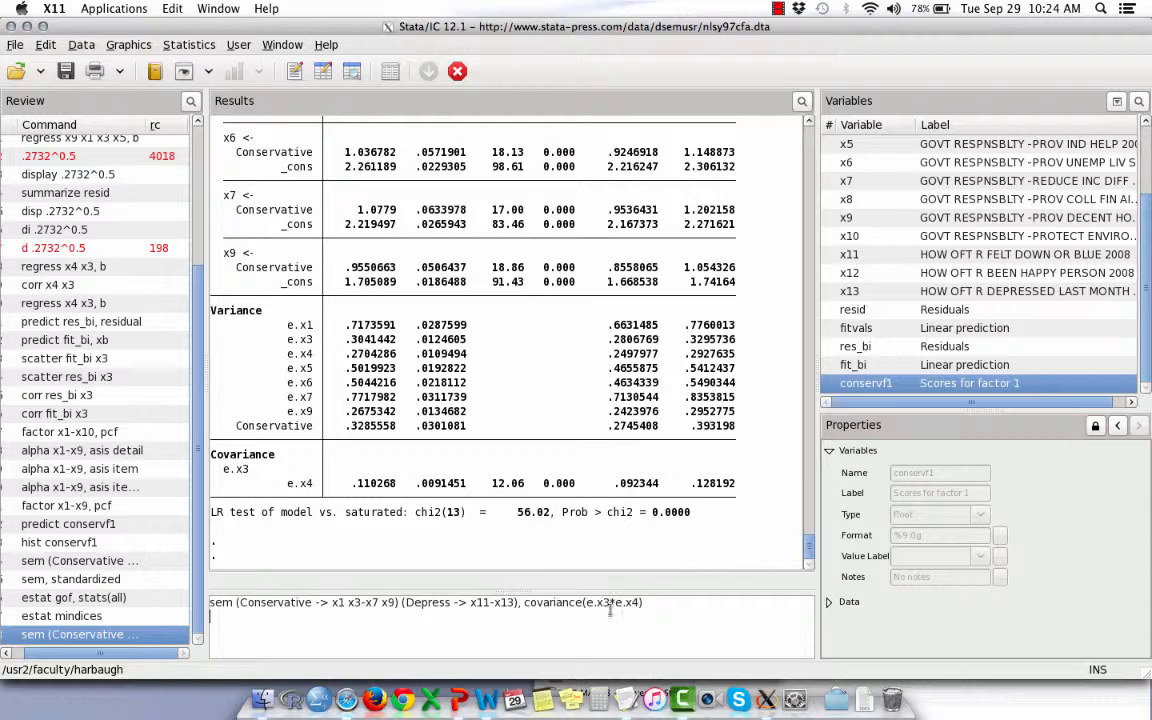
{"action": "key", "text": "Return"}
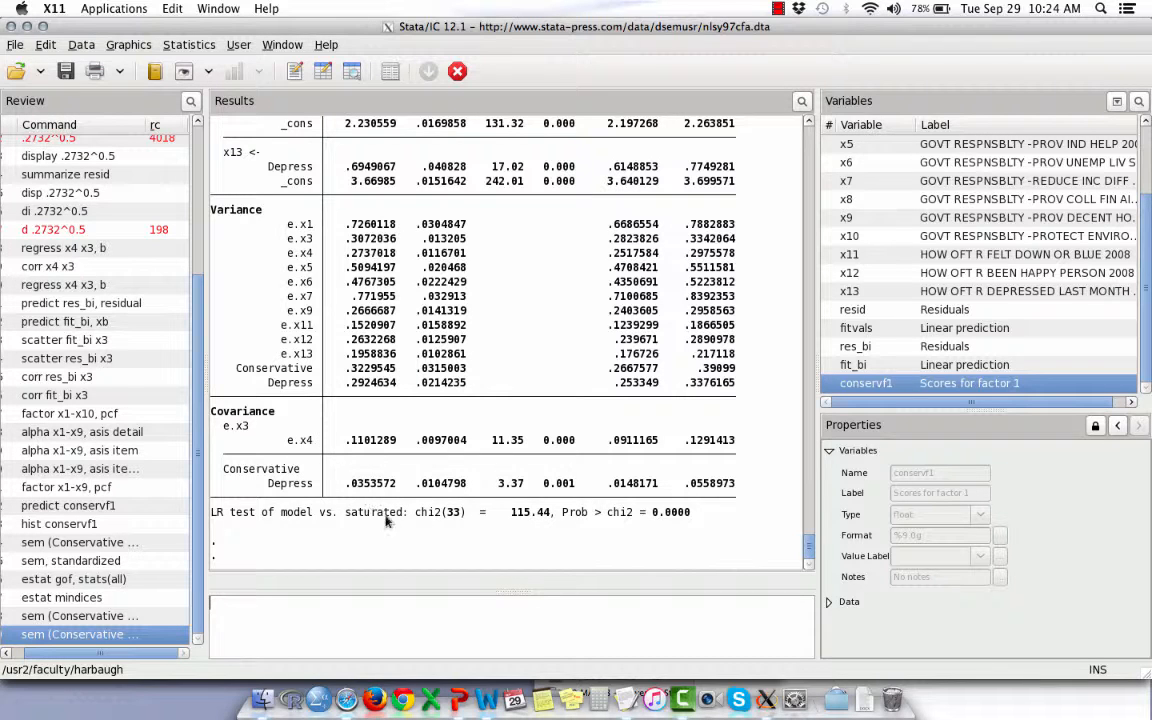
Copy "sem, standardized" from the TextEdit notes, run it in Stata, and review the standardized estimates of the two-factor model
{"action": "key", "text": "super+Tab"}
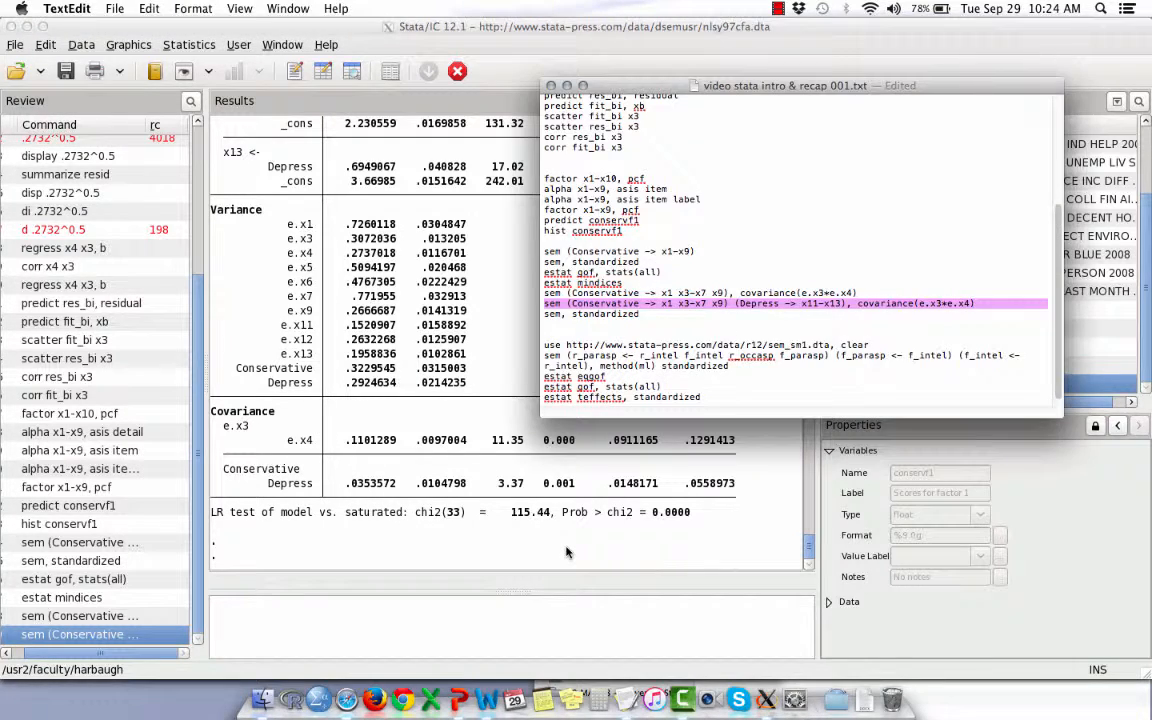
{"action": "key", "text": "Right"}
{"action": "key", "text": "shift+Down"}
{"action": "key", "text": "super+c"}
{"action": "key", "text": "super+Tab"}
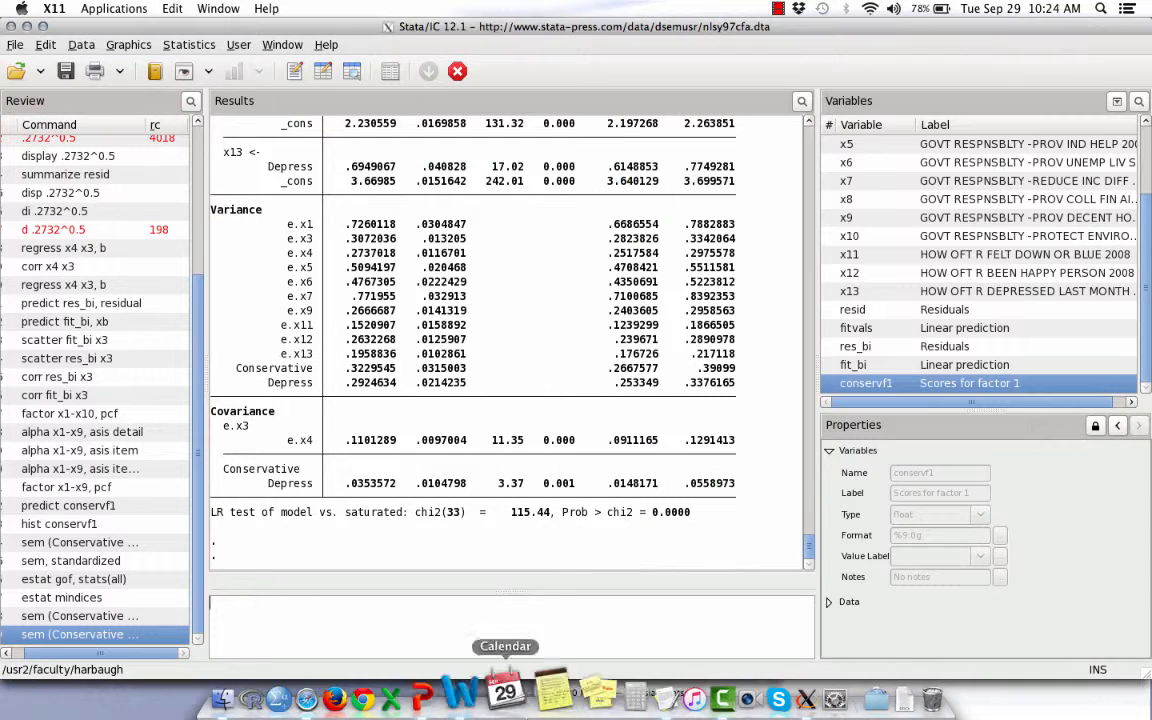
{"action": "key", "text": "super+v"}
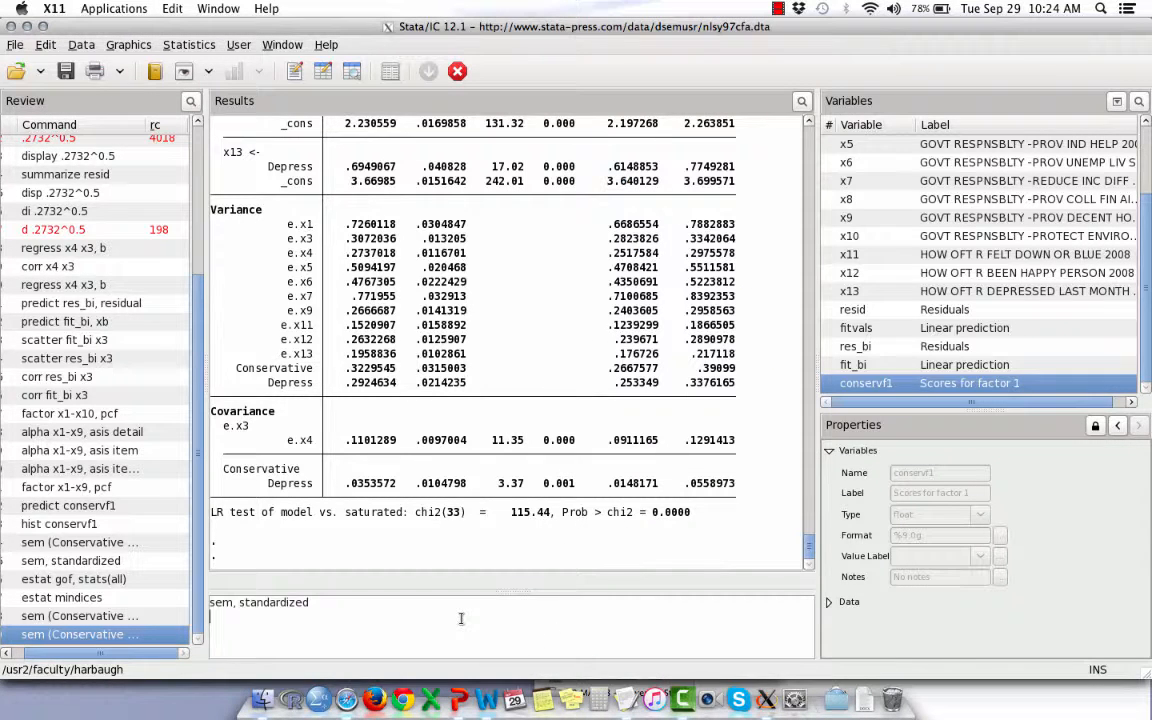
{"action": "key", "text": "Return"}
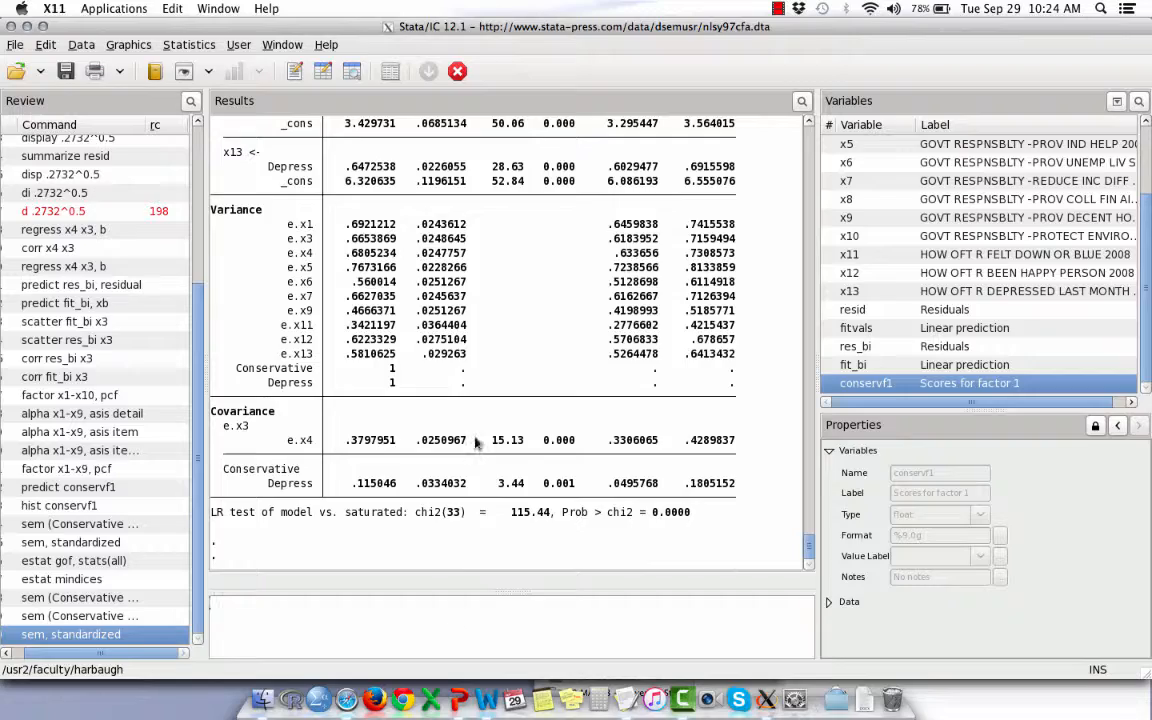
{"action": "scroll", "coordinate": [427, 392], "scroll_direction": "up", "scroll_amount": 10}
{"action": "scroll", "coordinate": [476, 443], "scroll_direction": "up", "scroll_amount": 2}
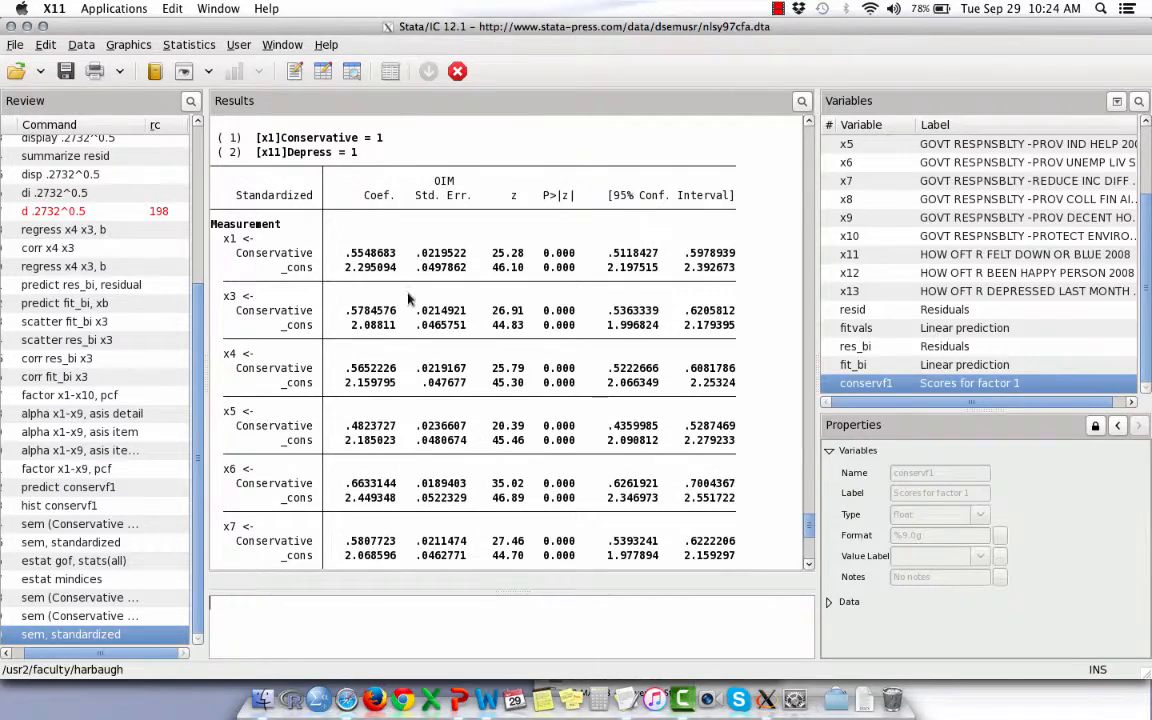
{"action": "scroll", "coordinate": [408, 289], "scroll_direction": "down", "scroll_amount": 10}
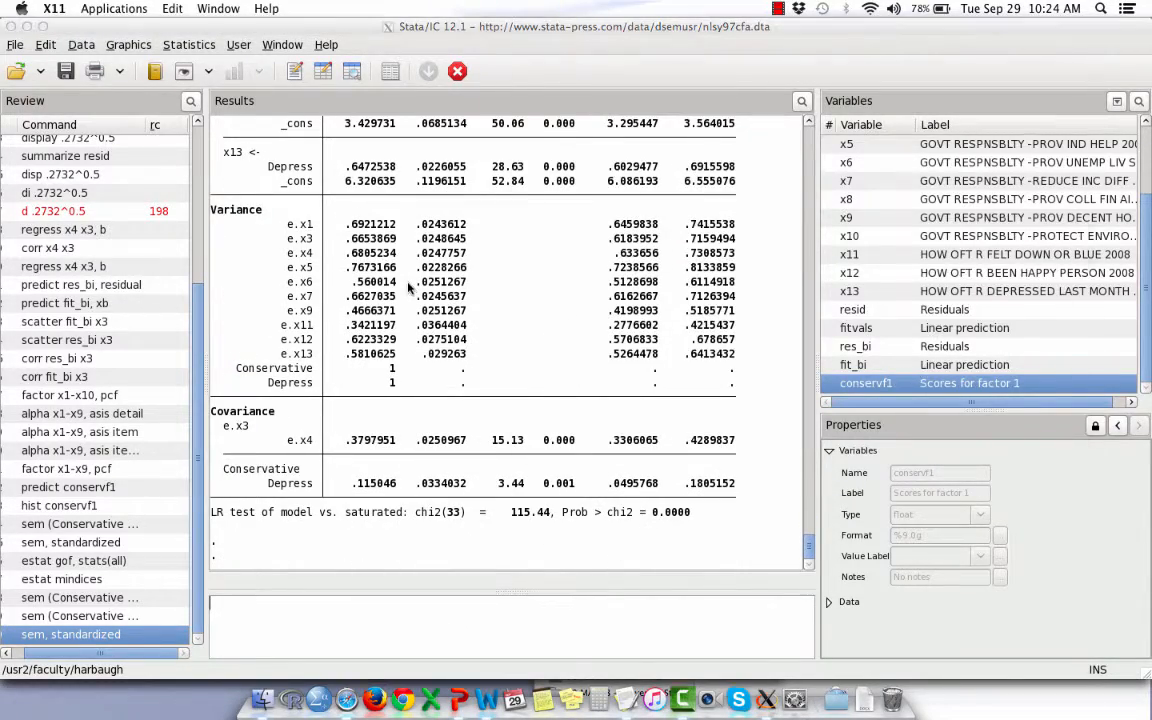
{"action": "key", "text": "super+Tab"}
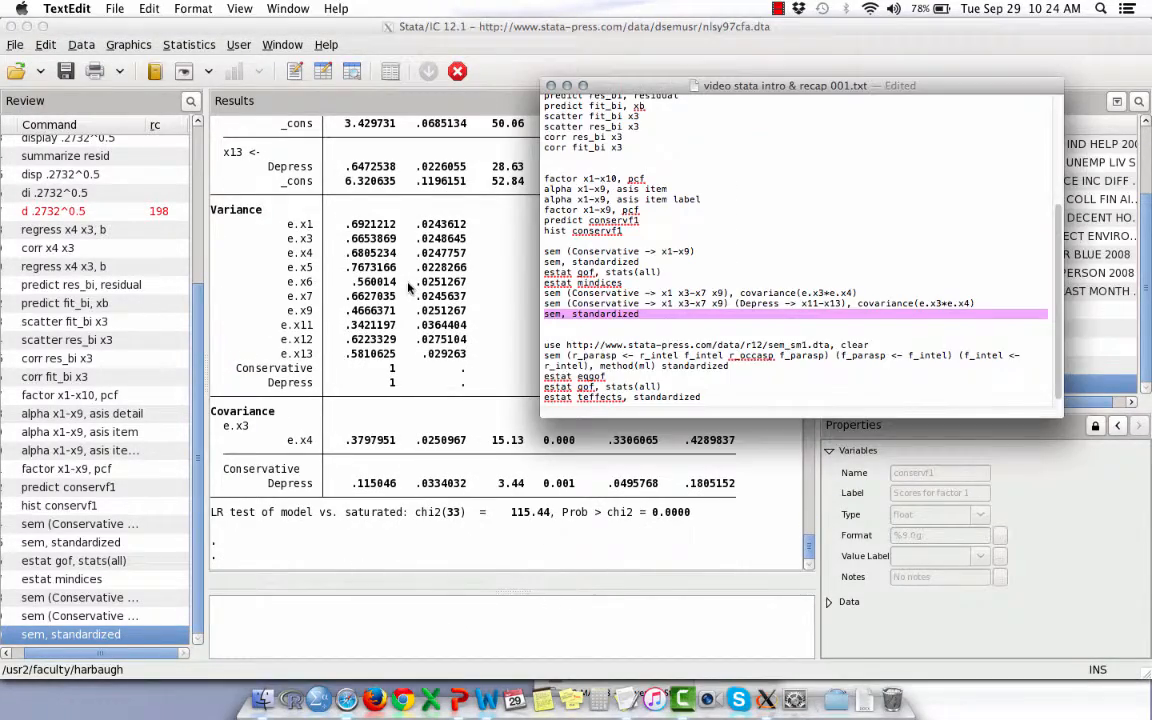
{"action": "left_click", "coordinate": [606, 326]}
{"action": "key", "text": "shift+Down"}
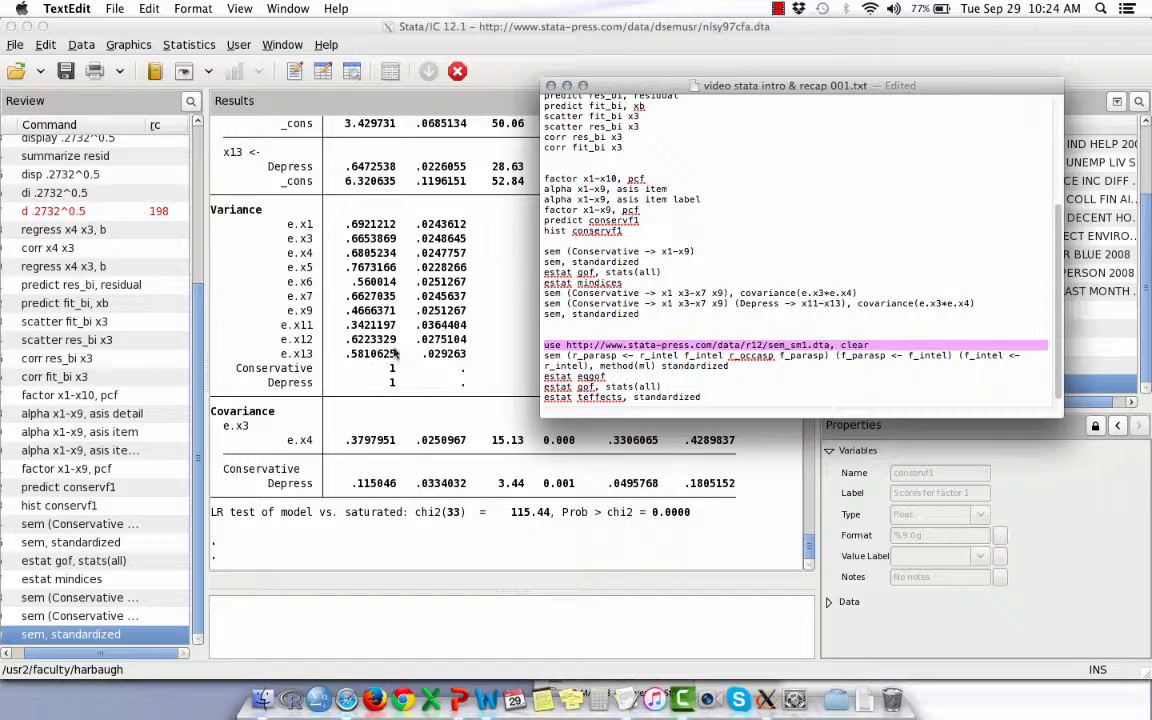
{"action": "left_click", "coordinate": [336, 347]}
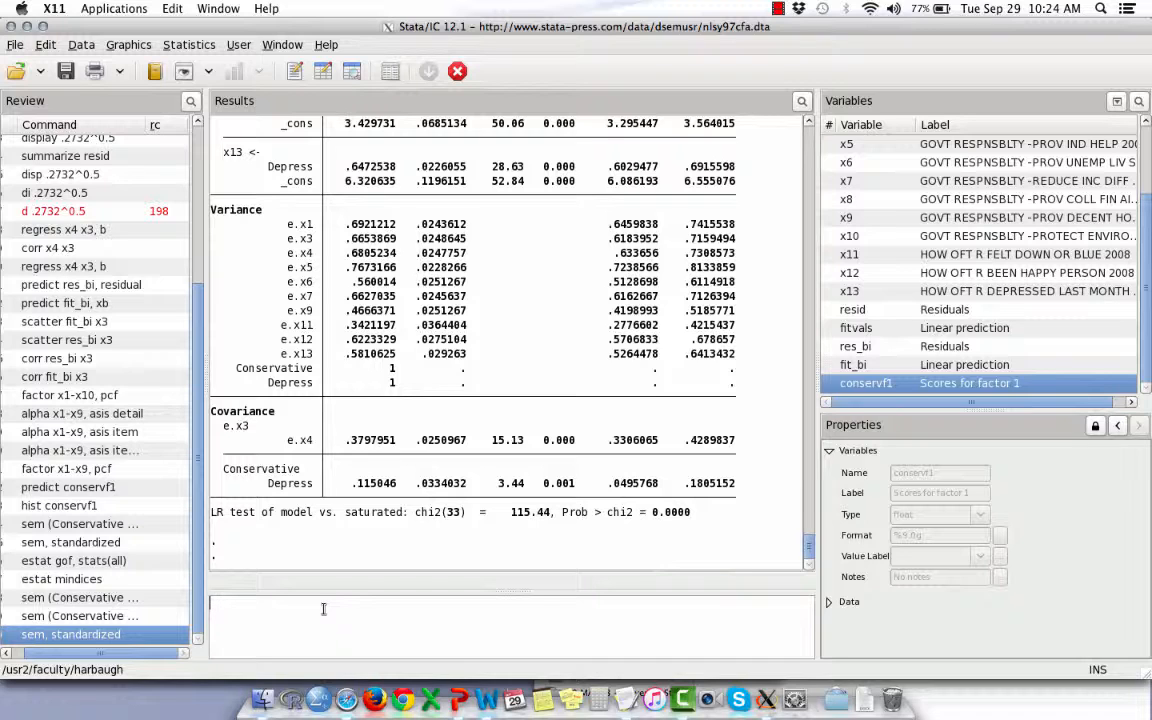
{"action": "key", "text": "ctrl+v"}
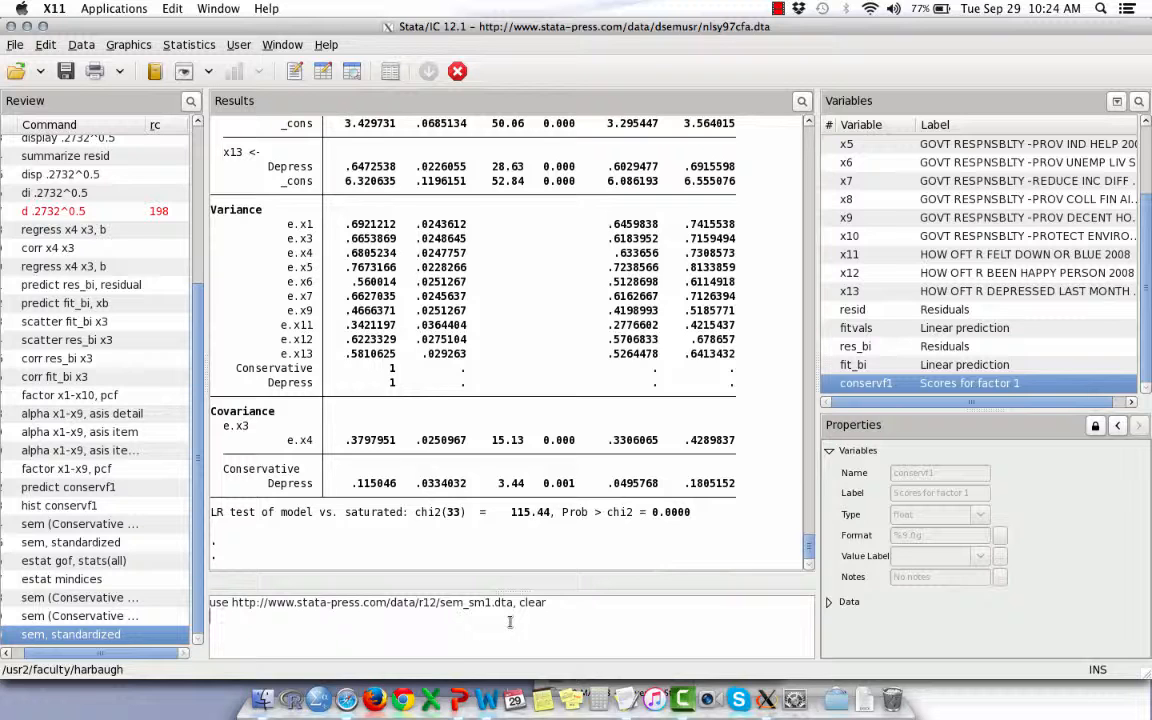
{"action": "left_click", "coordinate": [15, 46]}
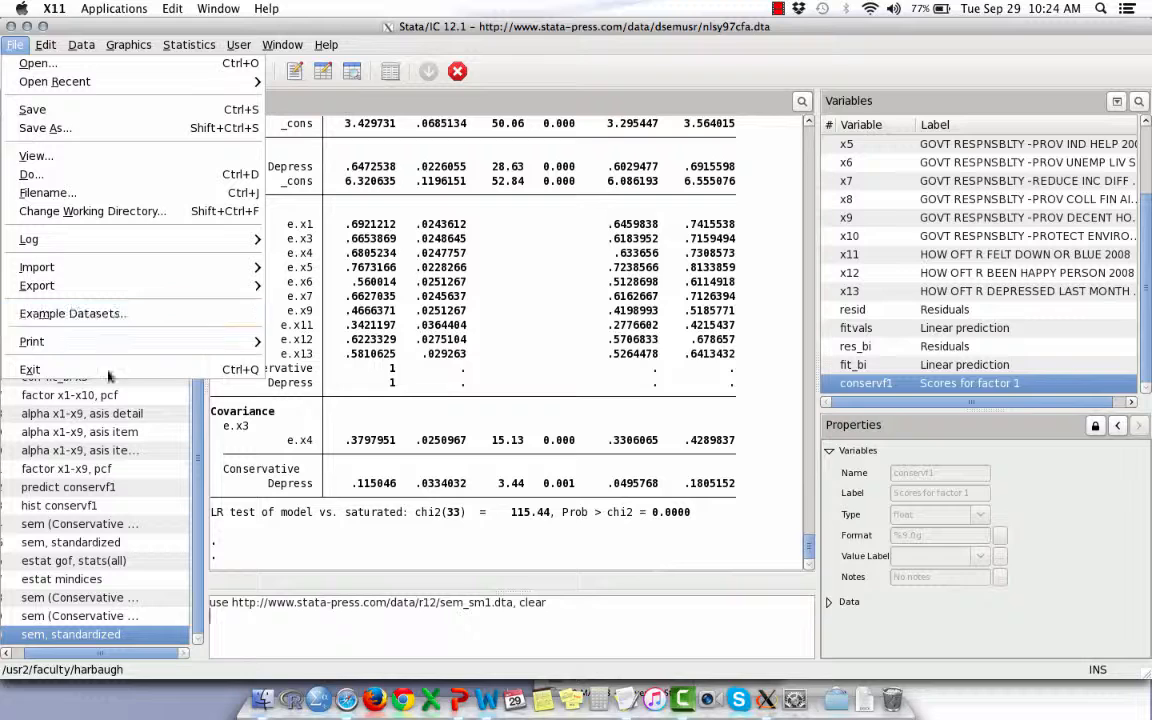
{"action": "left_click", "coordinate": [386, 637]}
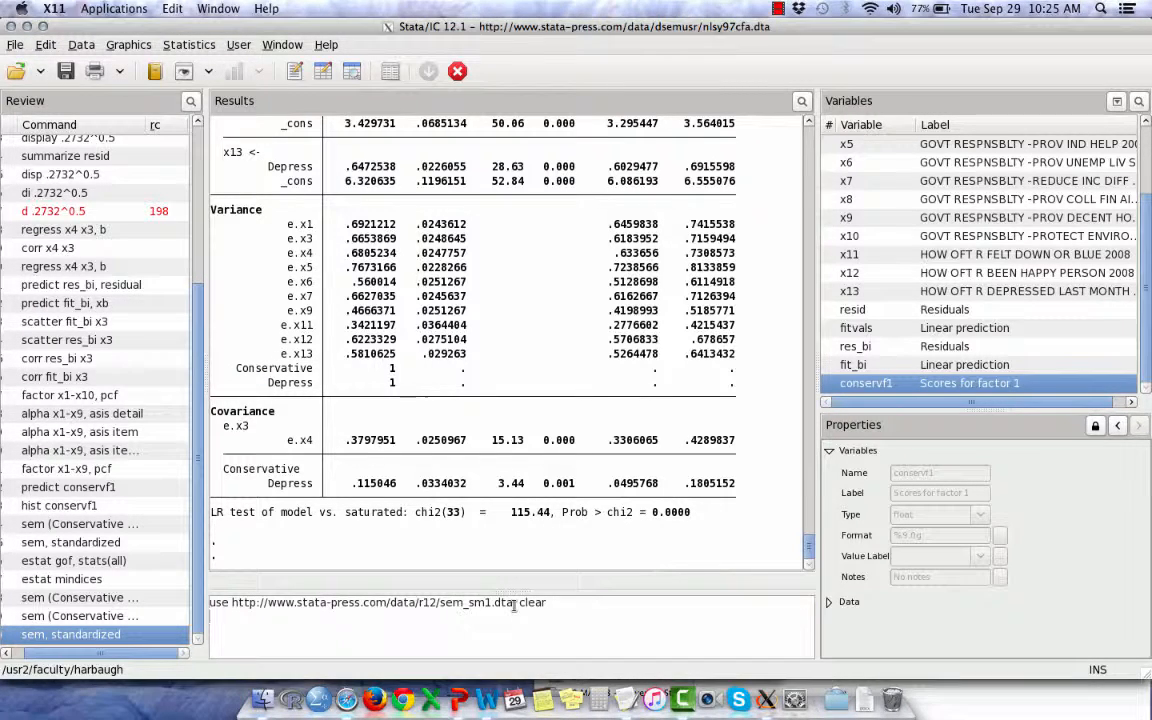
Remove ", clear" from the pasted command and try to load the sem_sm1.dta dataset without that option
{"action": "left_click_drag", "start_coordinate": [514, 604], "coordinate": [553, 604]}
{"action": "type", "text": ", clear"}
{"action": "key", "text": "BackSpace"}
{"action": "key", "text": "BackSpace"}
{"action": "key", "text": "BackSpace"}
{"action": "key", "text": "BackSpace"}
{"action": "key", "text": "BackSpace"}
{"action": "key", "text": "BackSpace"}
{"action": "key", "text": "BackSpace"}
{"action": "key", "text": "Return"}
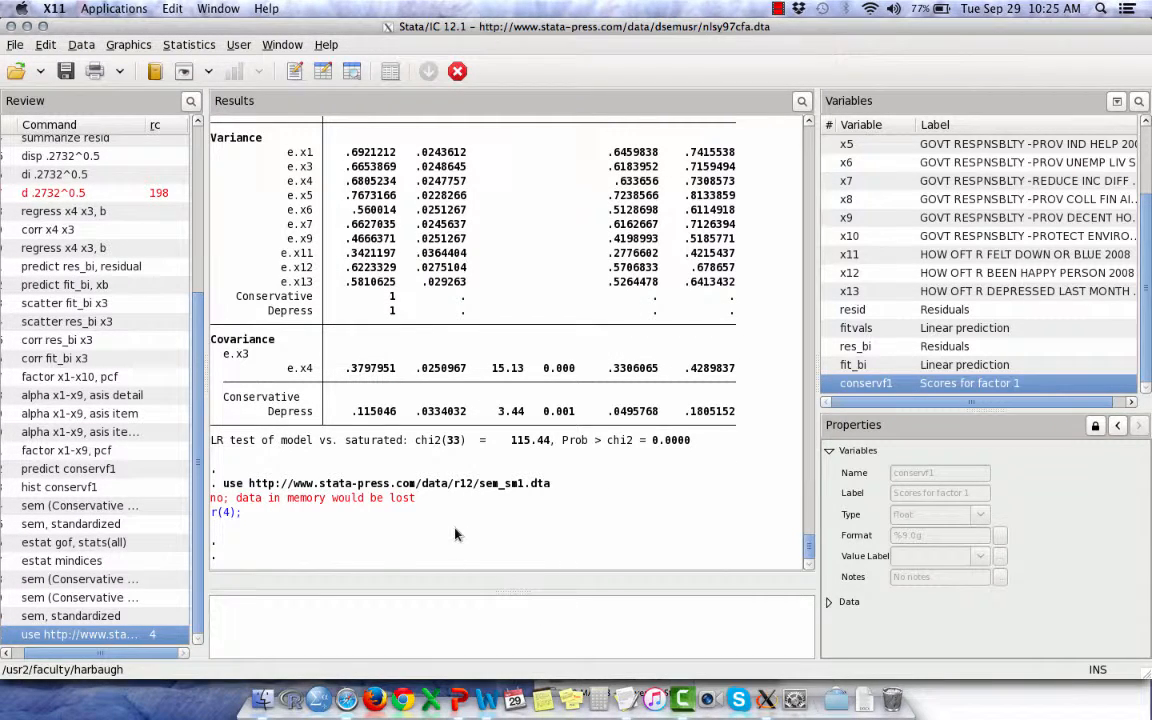
{"action": "key", "text": "ctrl+v"}
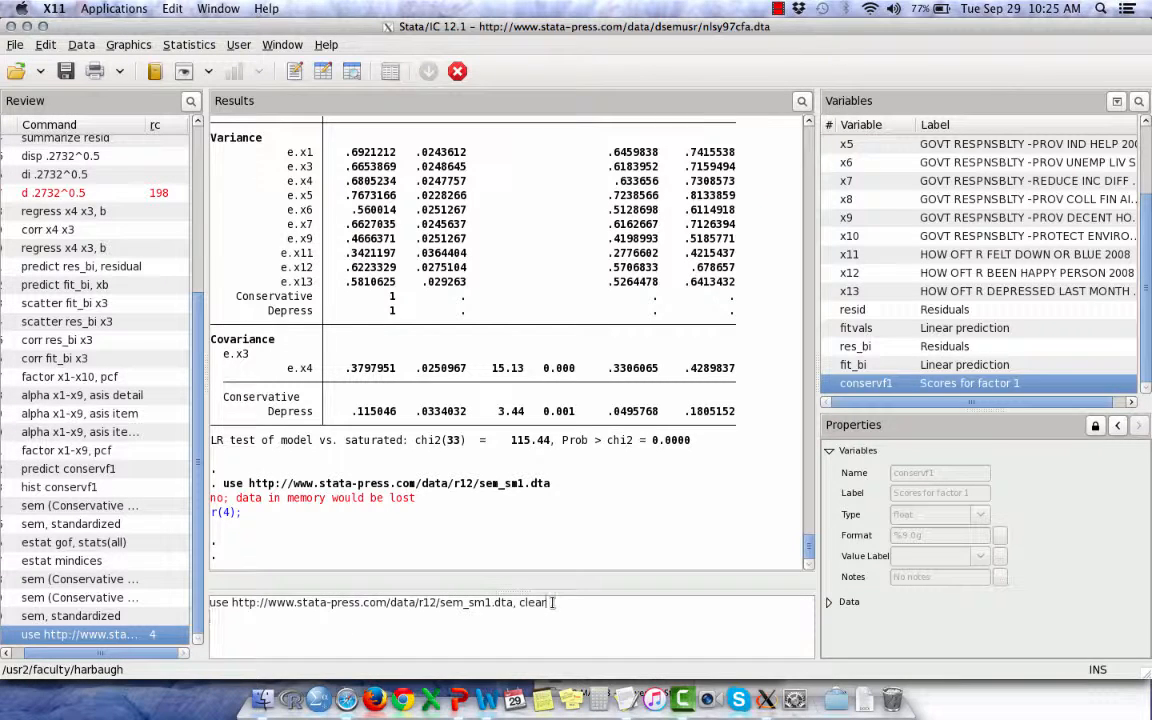
{"action": "key", "text": "Return"}
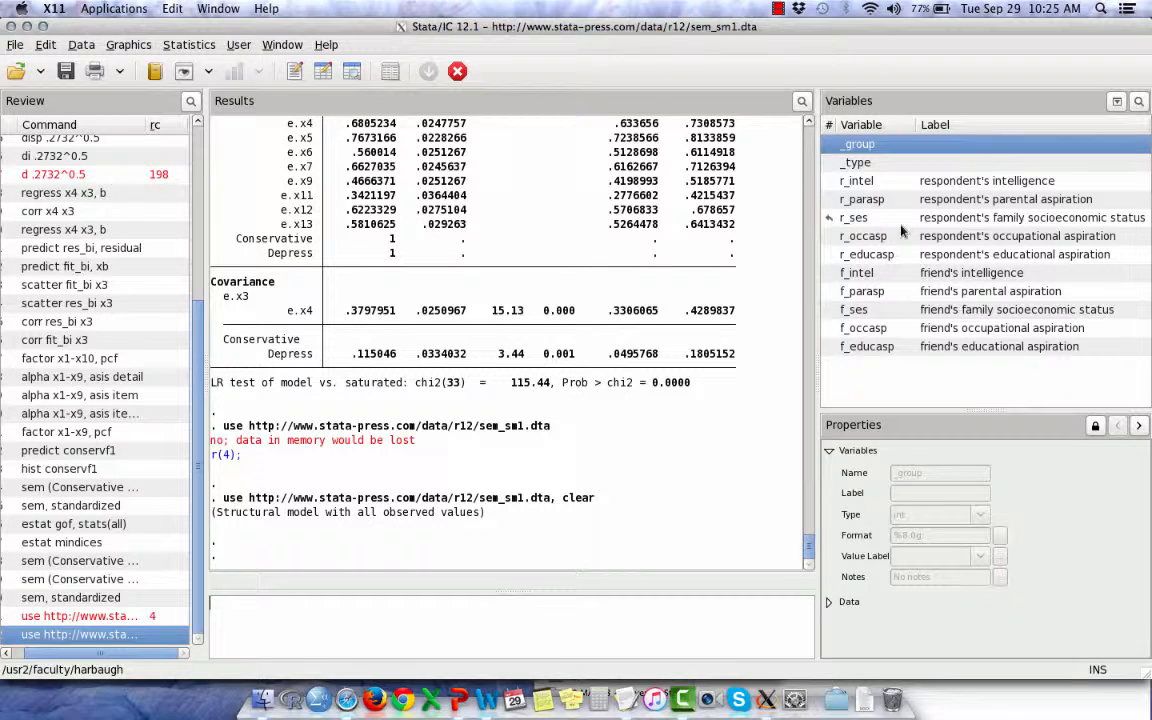
Copy "sem (r_parasp <- r_intel f_intel r_occasp f_parasp) (f_parasp <- f_intel) (f_intel <- r_intel), method(ml) standardized" from TextEdit into Stata's command line
{"action": "key", "text": "super+Tab"}
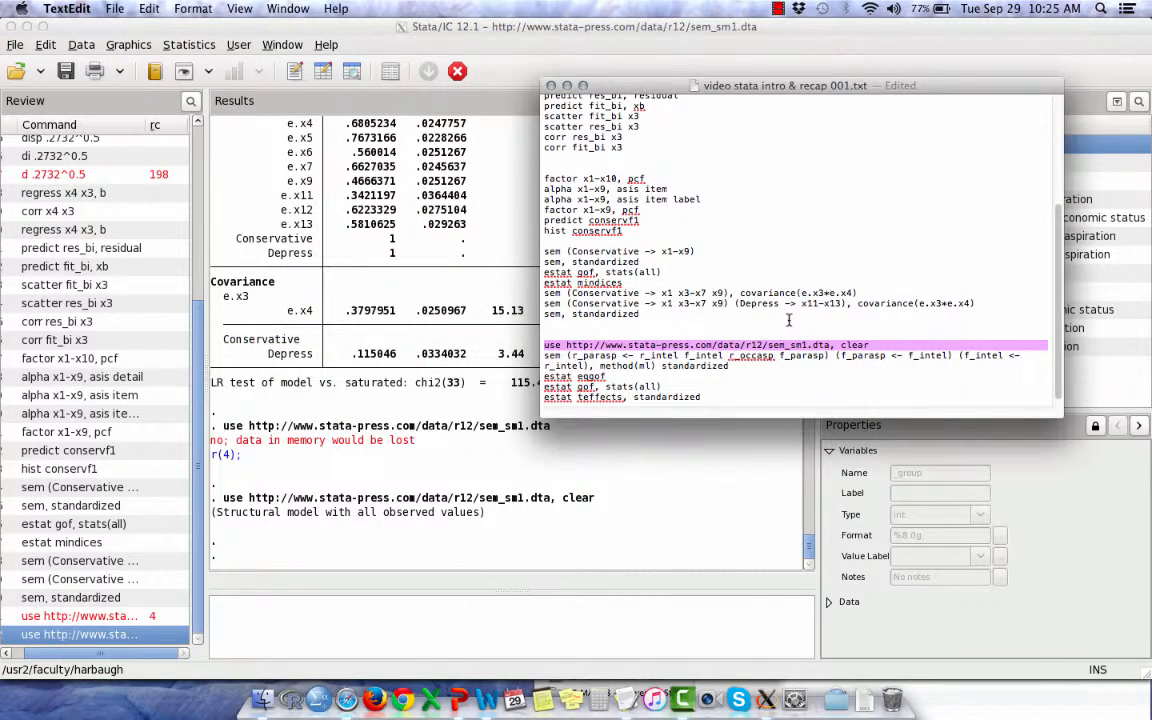
{"action": "key", "text": "Down"}
{"action": "key", "text": "shift+Down"}
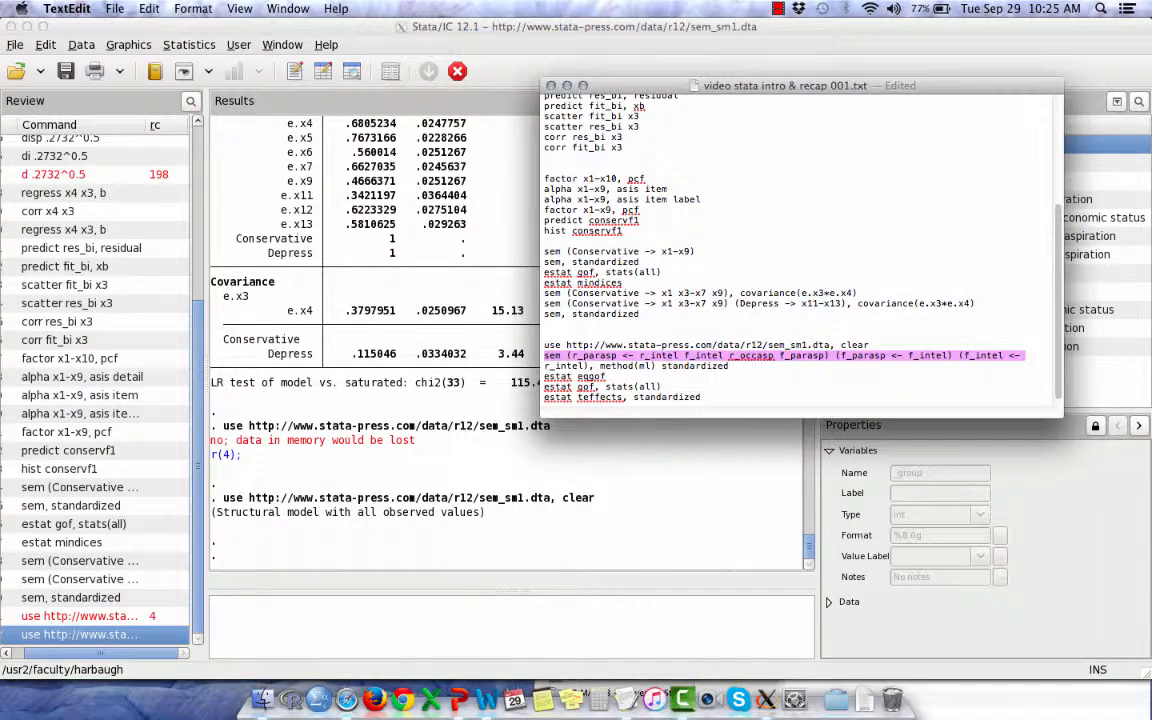
{"action": "key", "text": "shift+Down"}
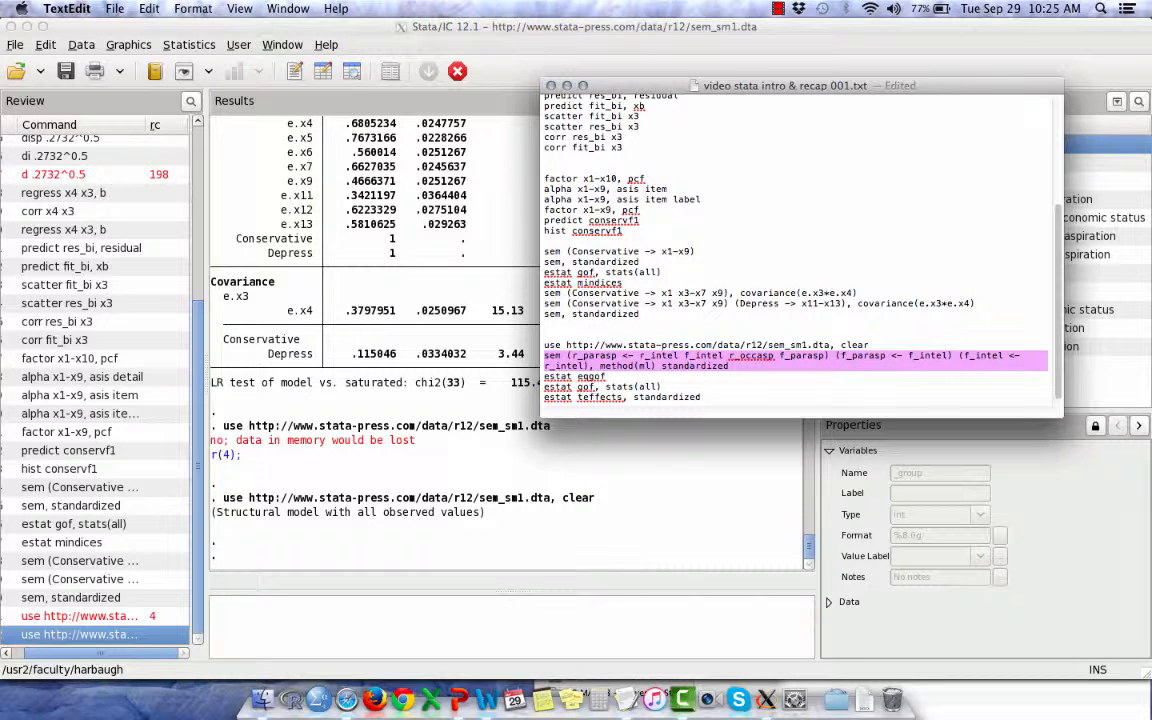
{"action": "left_click", "coordinate": [501, 555]}
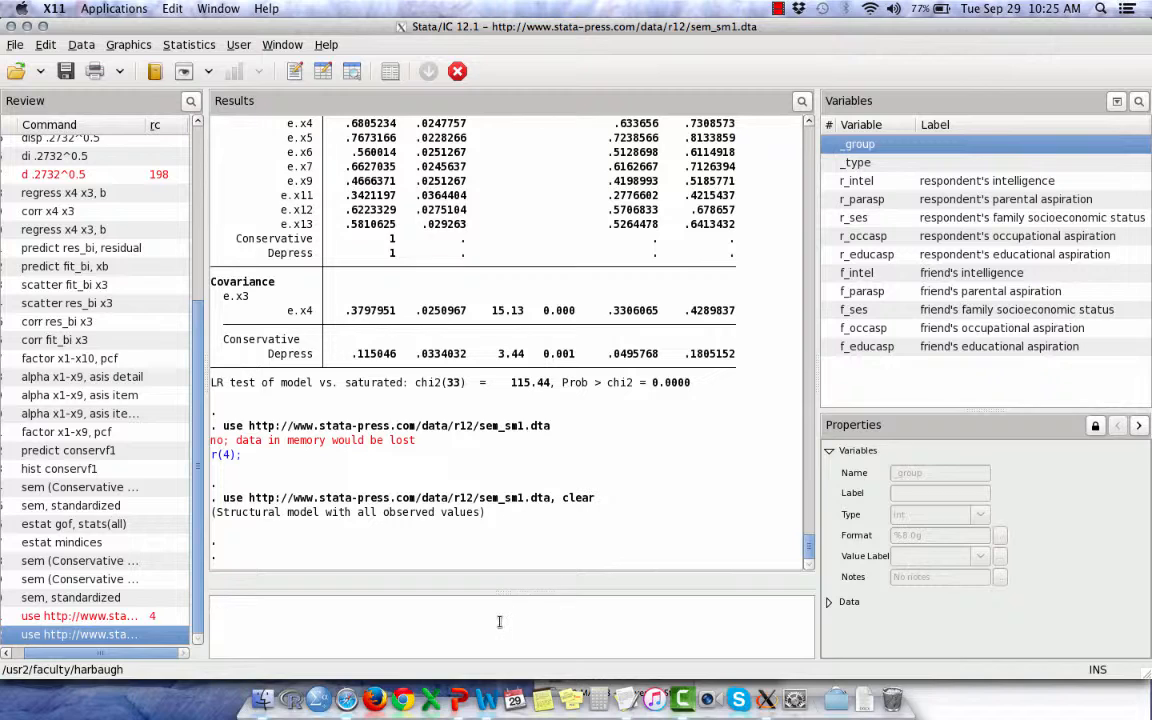
{"action": "key", "text": "super+v"}
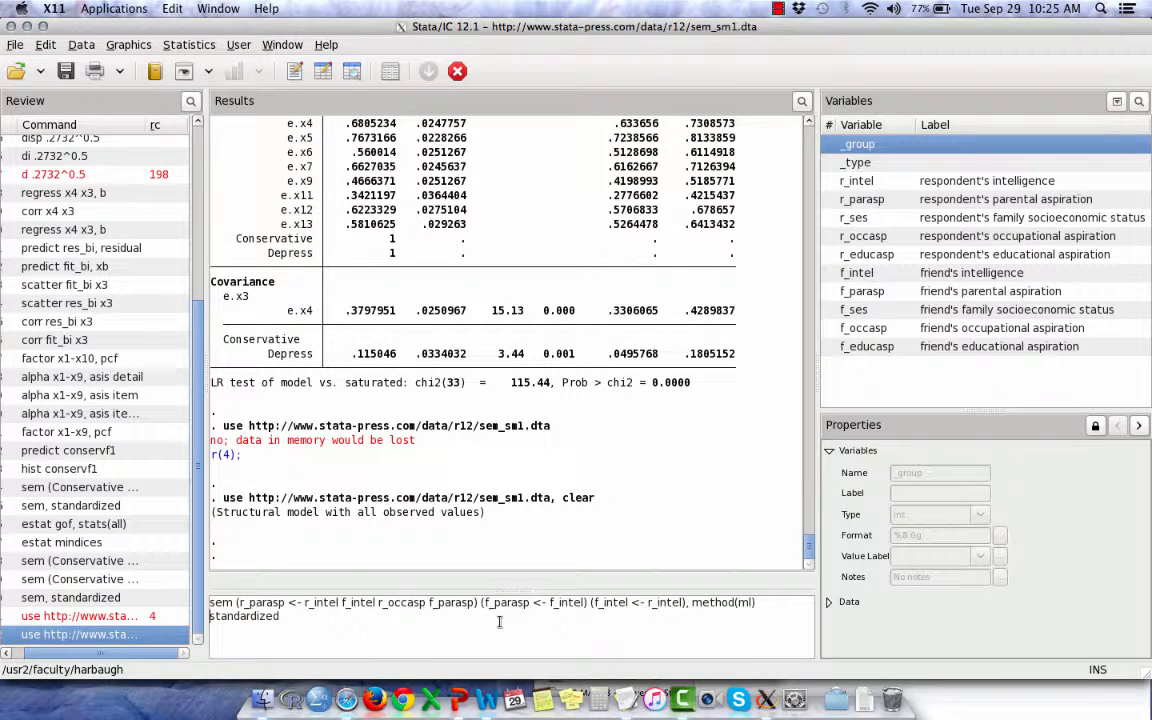
{"action": "key", "text": "BackSpace"}
{"action": "key", "text": "BackSpace"}
{"action": "key", "text": "BackSpace"}
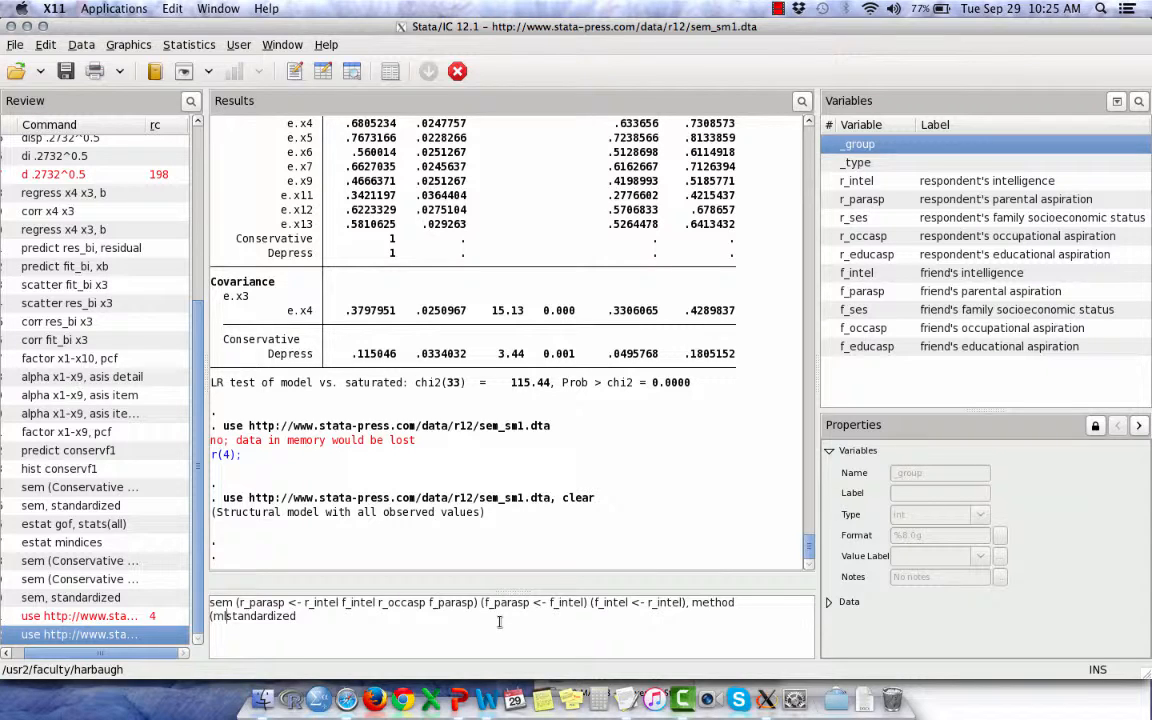
{"action": "type", "text": "l)"}
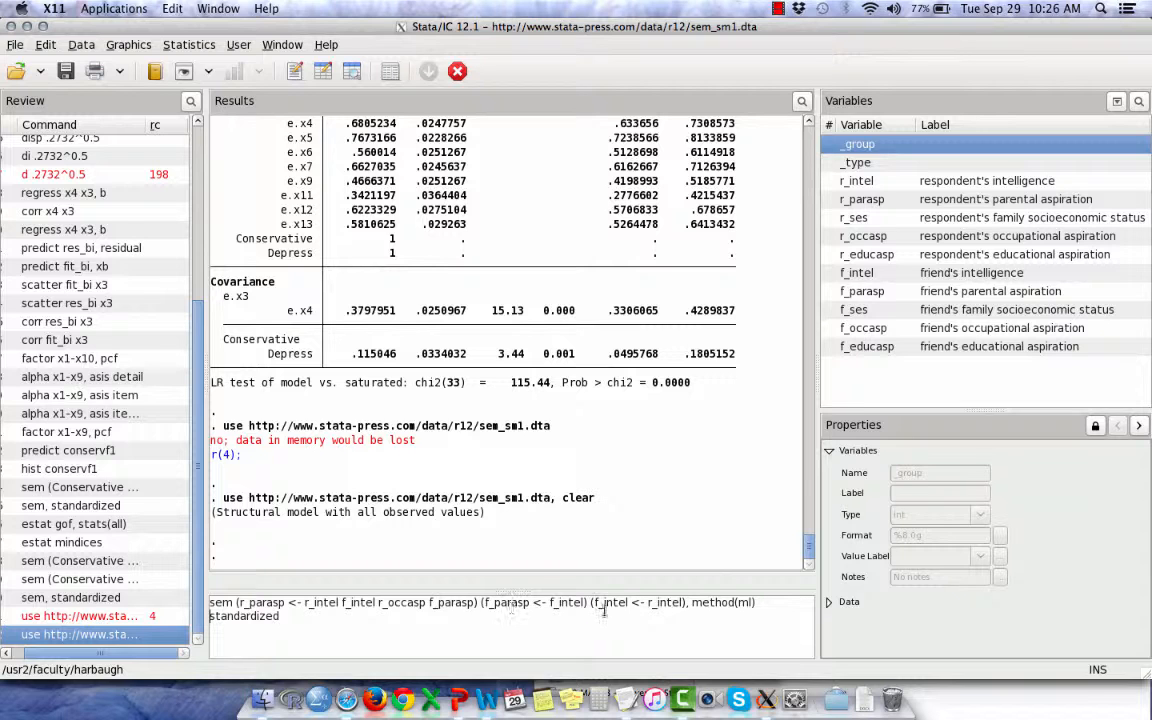
Examine the r_parasp path diagram in PowerPoint, return to Stata, and run the prepared structural path model command
{"action": "key", "text": "super+Tab"}
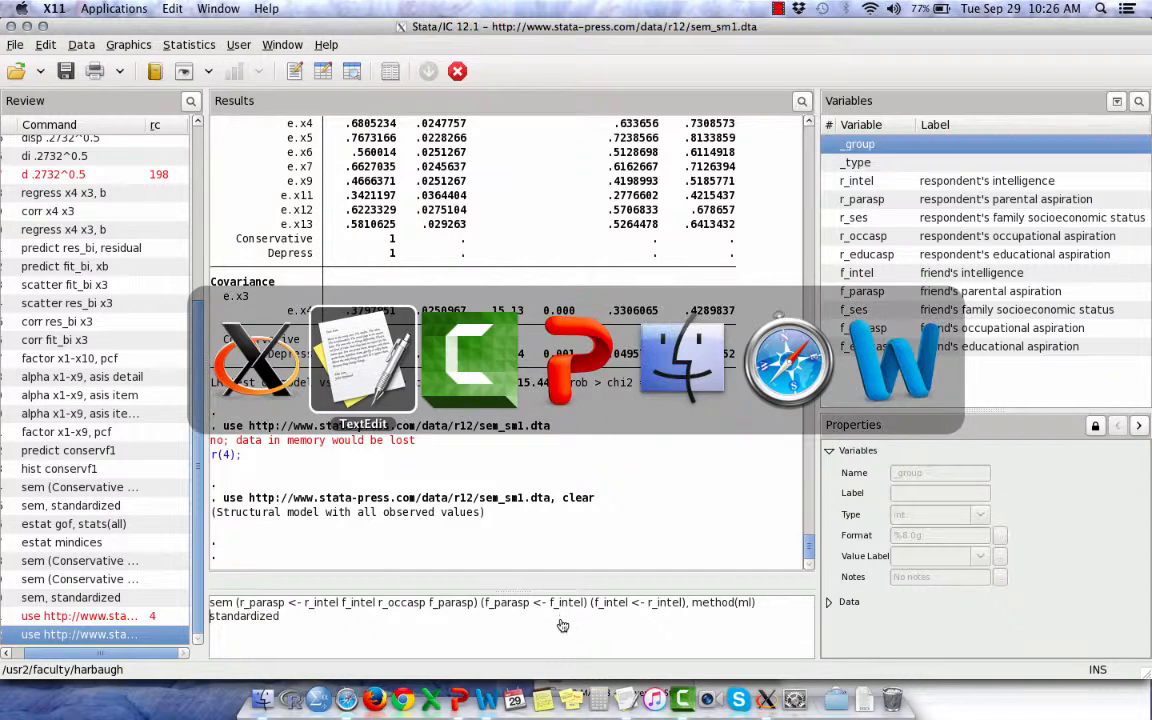
{"action": "key", "text": "super+Tab"}
{"action": "key", "text": "super+Tab"}
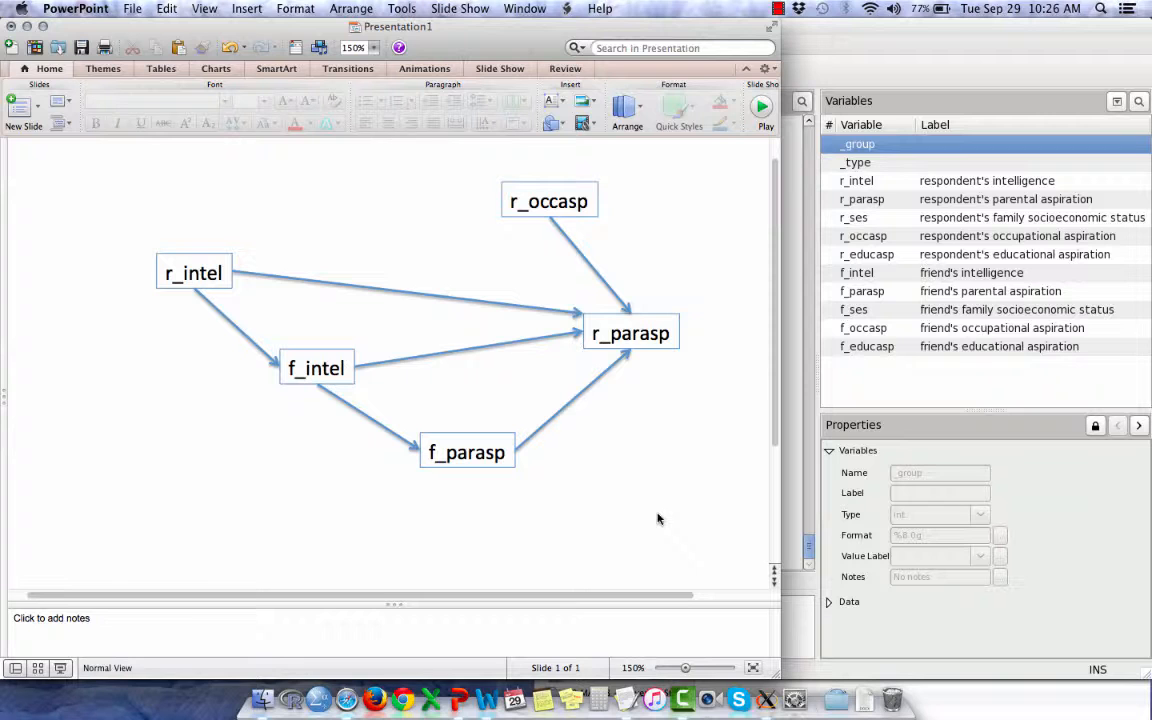
{"action": "key", "text": "super+Tab"}
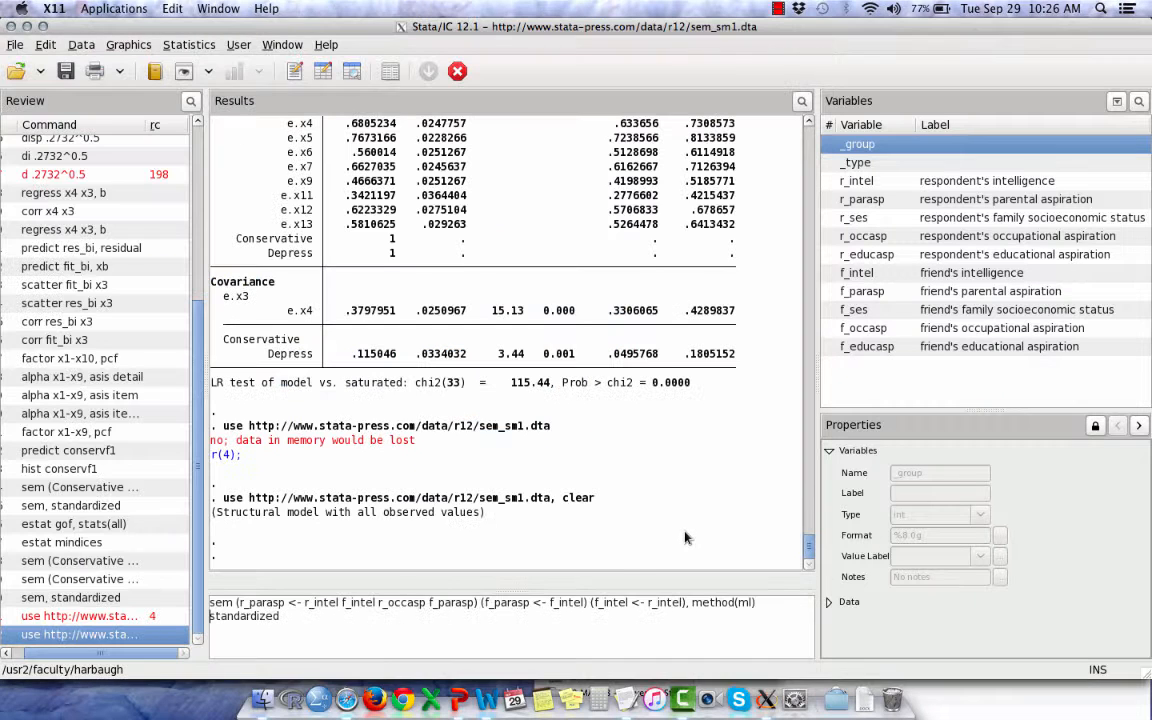
{"action": "key", "text": "Return"}
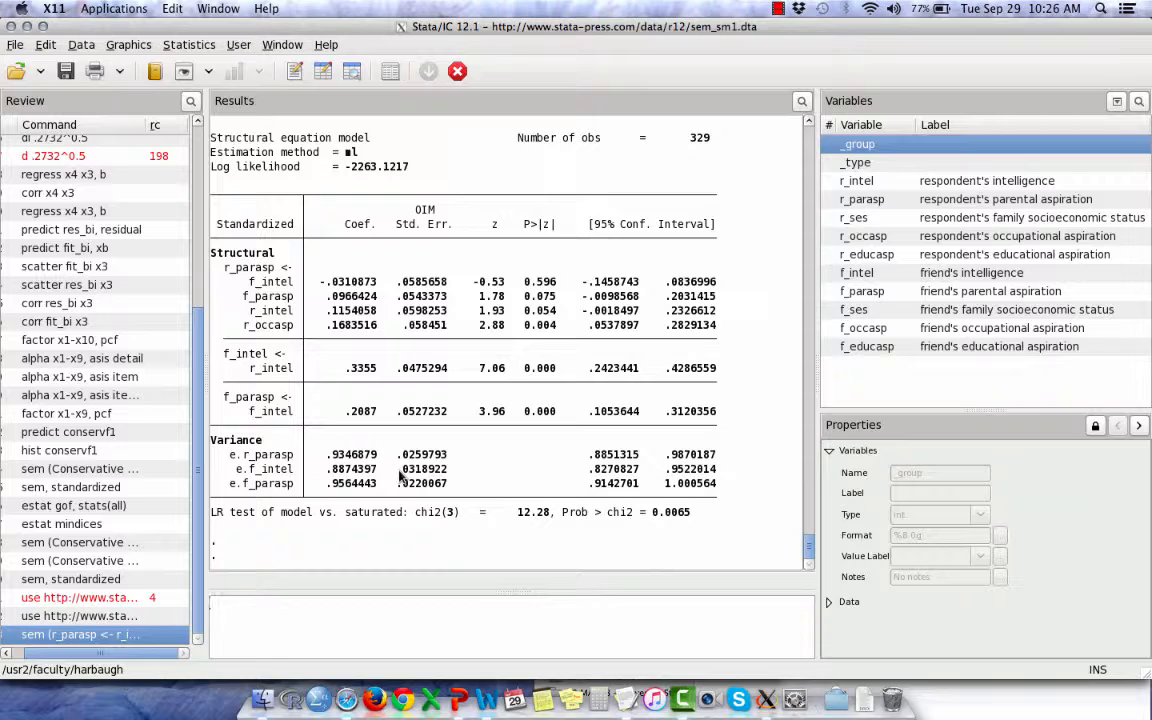
Copy "estat eqgof" from the TextEdit notes and run it in Stata for the equation-level goodness of fit
{"action": "key", "text": "super+Tab"}
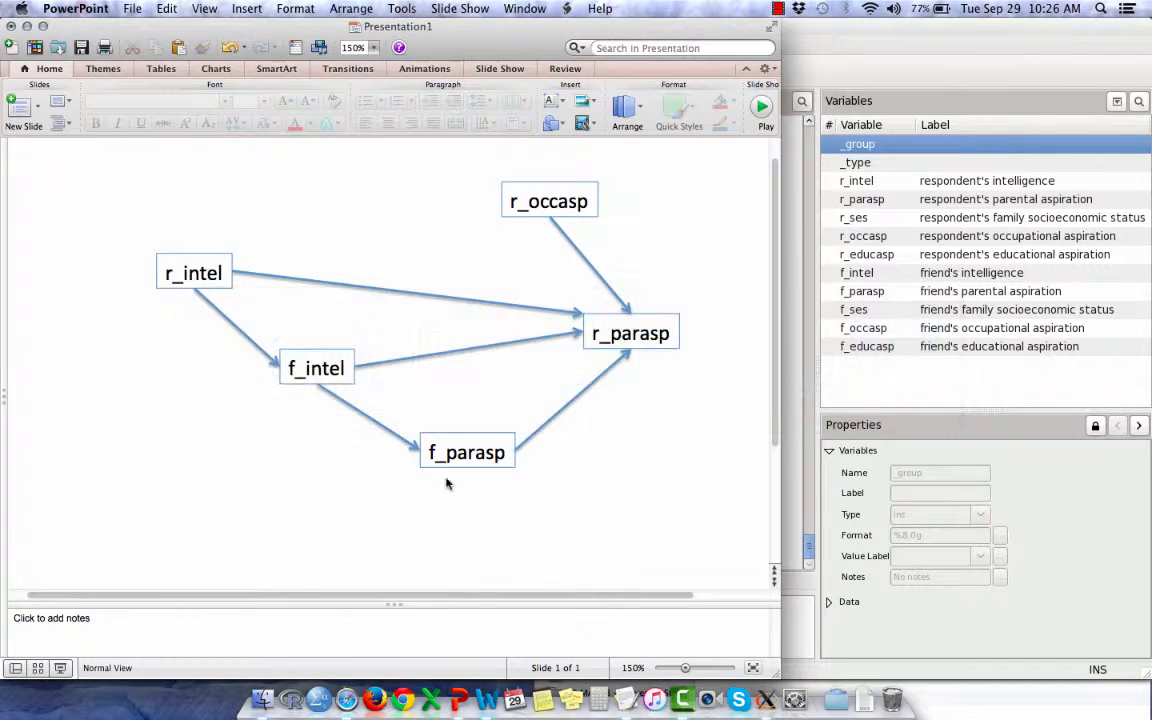
{"action": "key", "text": "super+Tab"}
{"action": "key", "text": "super+Tab"}
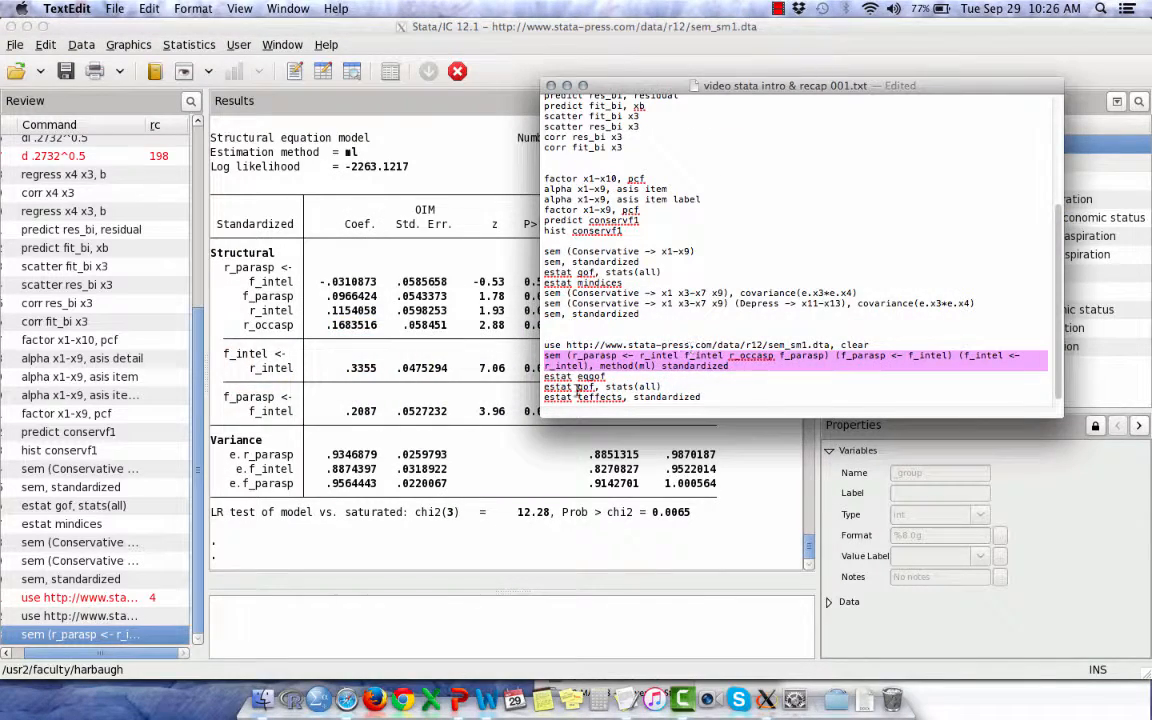
{"action": "left_click", "coordinate": [599, 378]}
{"action": "triple_click", "coordinate": [599, 377]}
{"action": "key", "text": "super+c"}
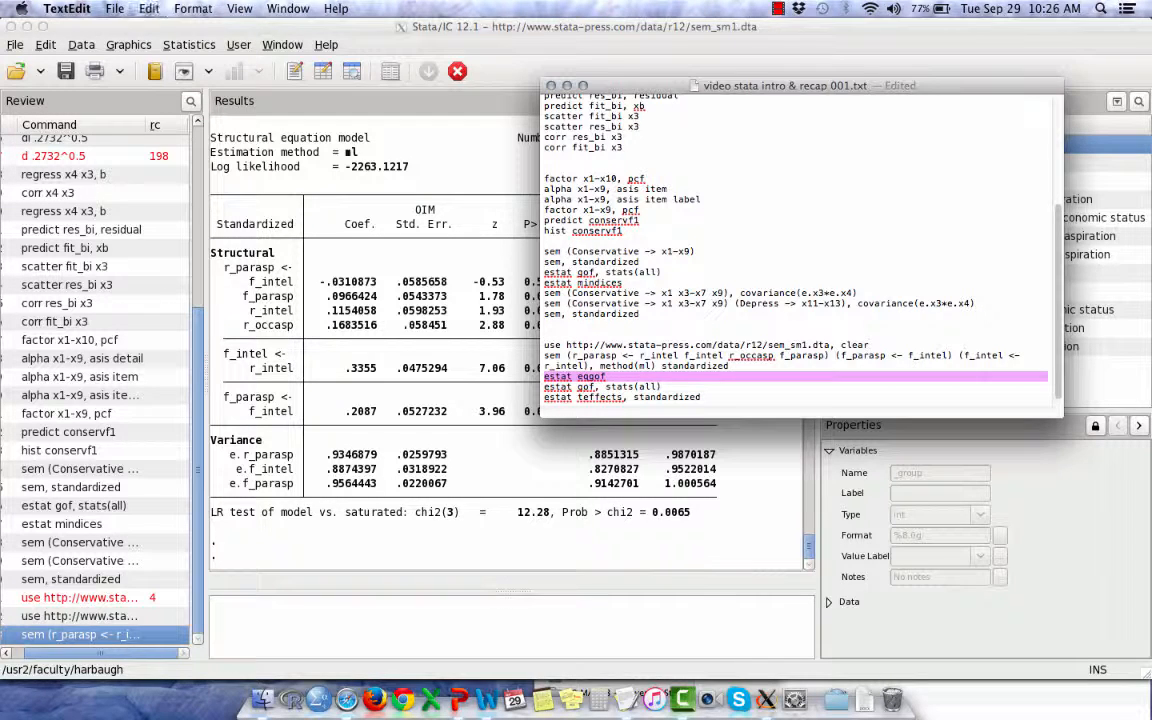
{"action": "left_click", "coordinate": [468, 611]}
{"action": "type", "text": "v"}
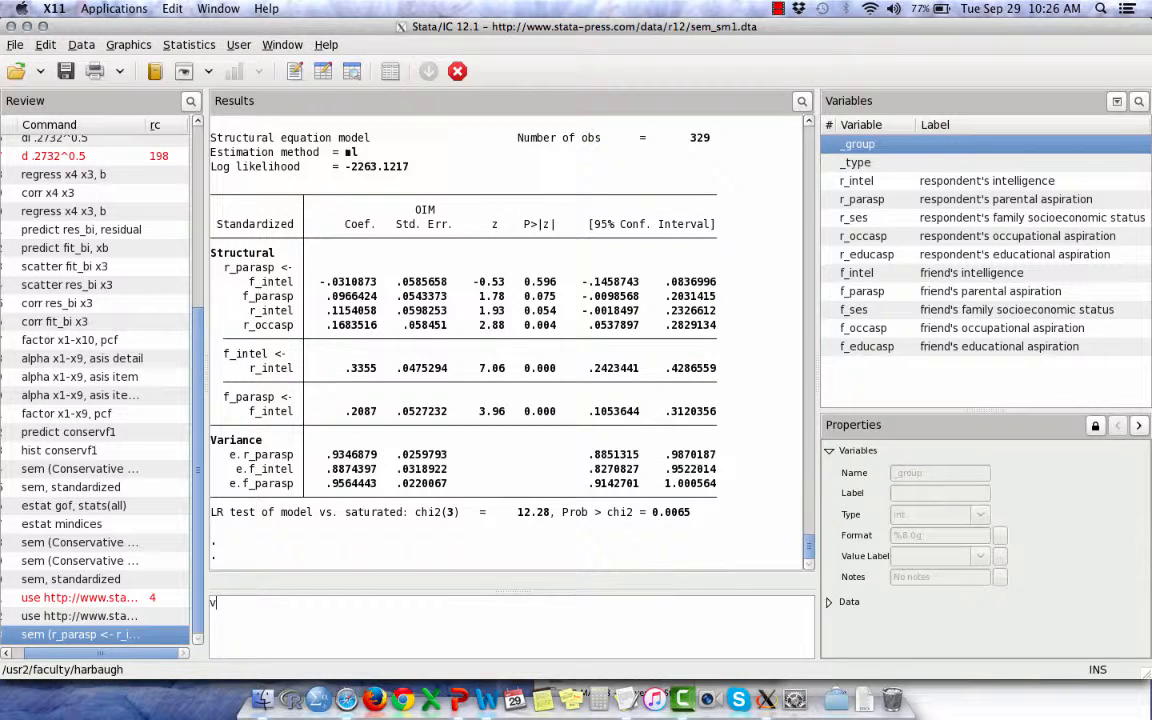
{"action": "key", "text": "BackSpace"}
{"action": "key", "text": "super+v"}
{"action": "key", "text": "Return"}
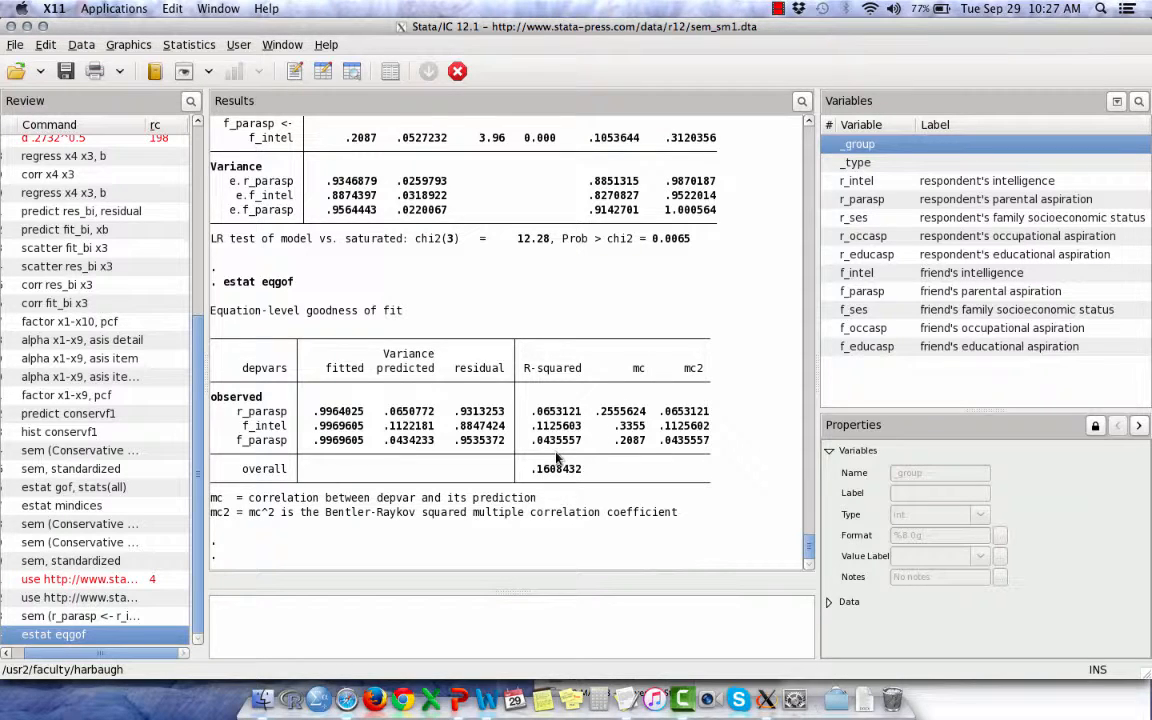
Copy "estat gof, stats(all)" from the TextEdit notes and run it in Stata for the path model
{"action": "key", "text": "super+Tab"}
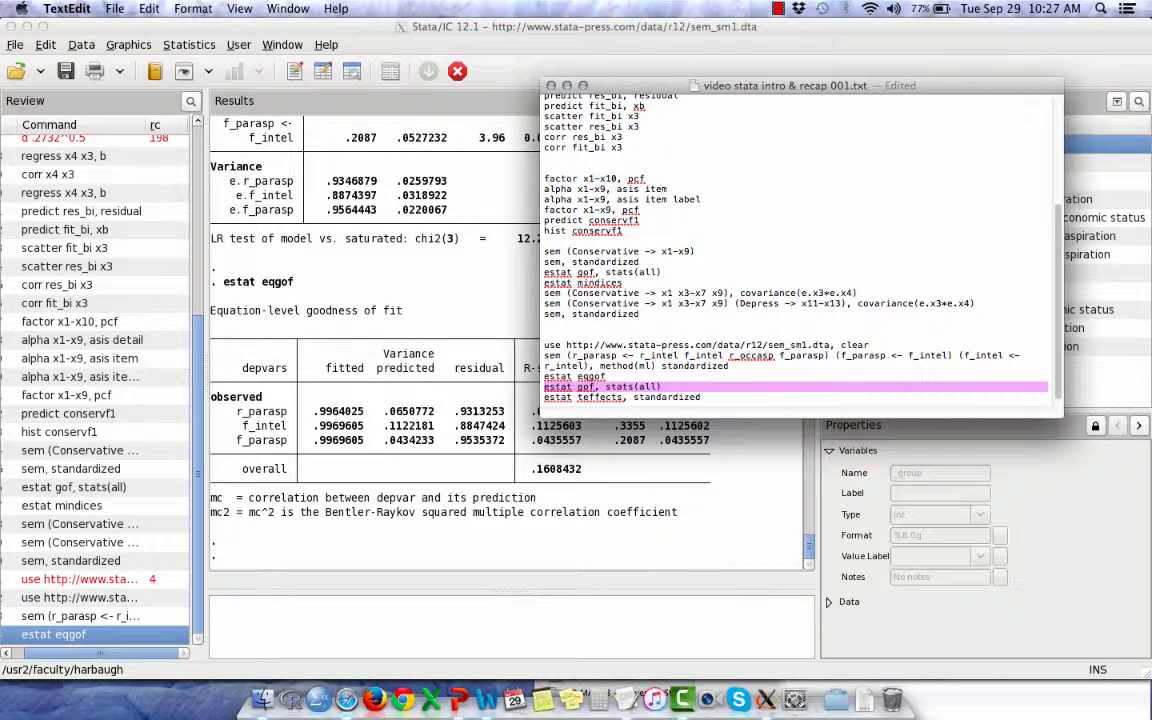
{"action": "key", "text": "super+Tab"}
{"action": "key", "text": "super+v"}
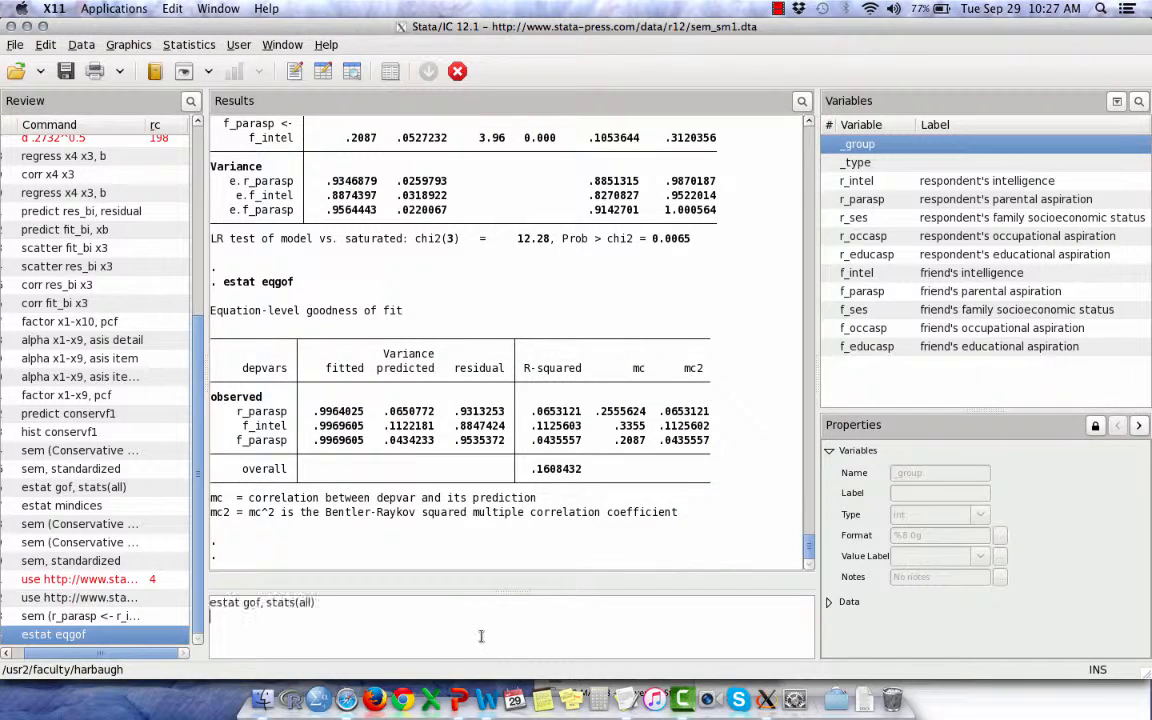
{"action": "key", "text": "Return"}
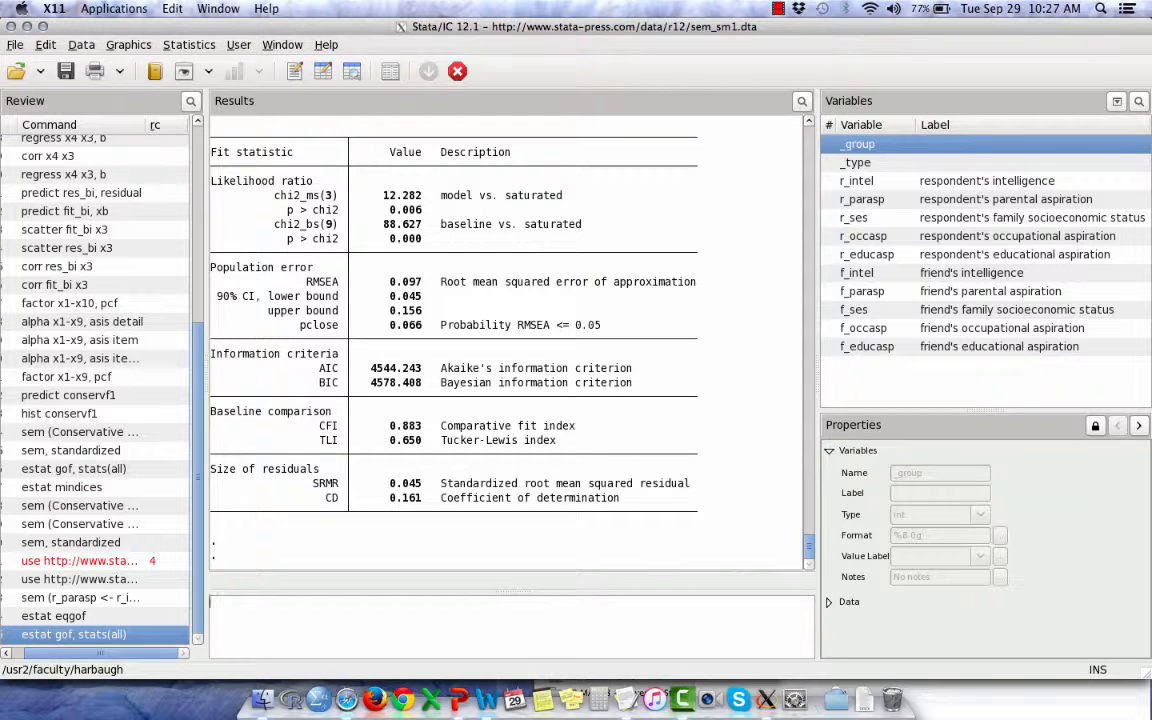
Copy "estat teffects, standardized" from the TextEdit notes, run it in Stata, and review the total effects
{"action": "key", "text": "super+Tab"}
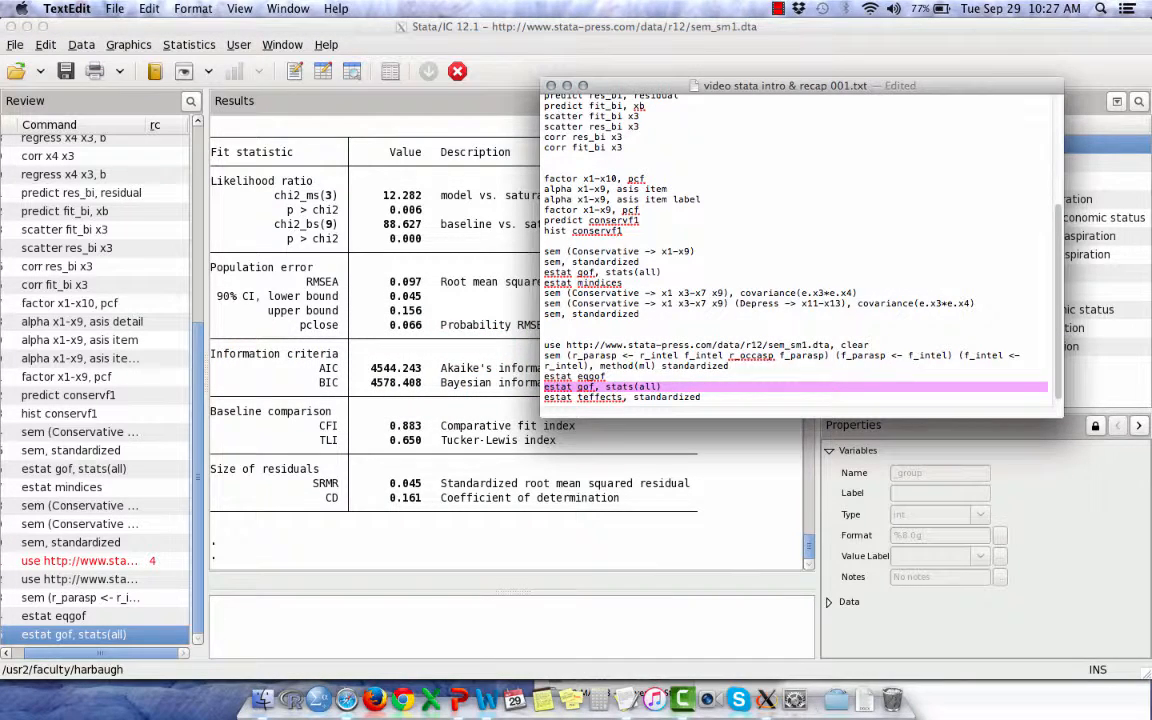
{"action": "key", "text": "Down"}
{"action": "key", "text": "shift+Down"}
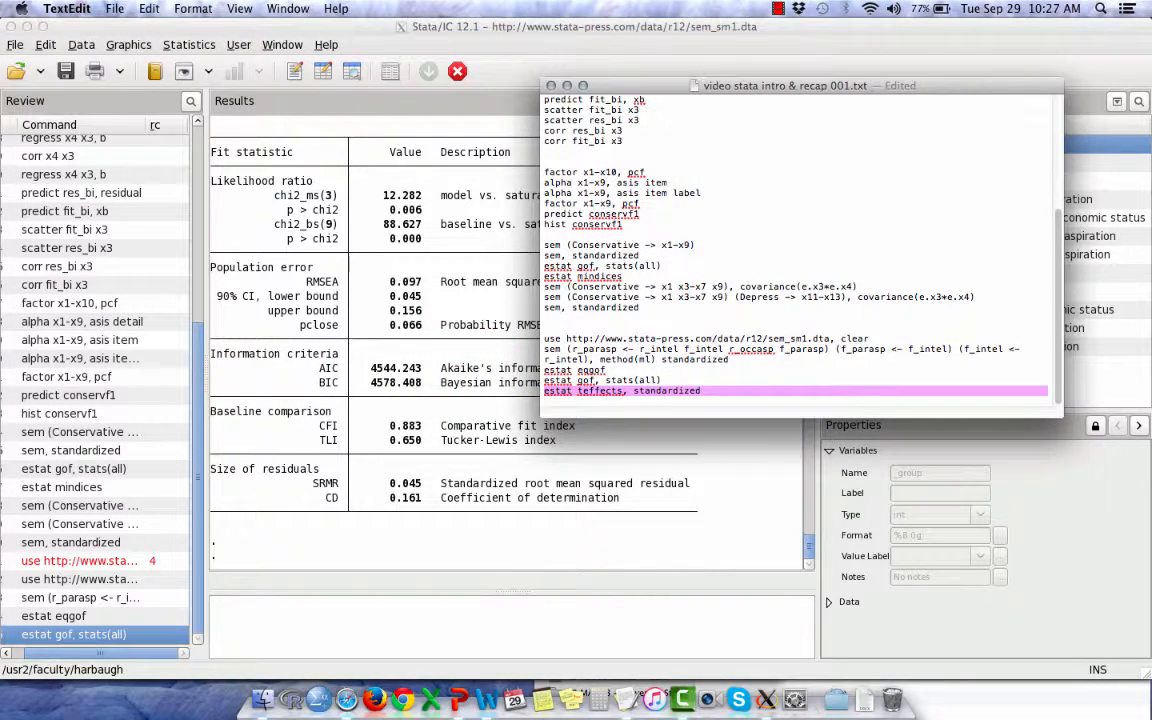
{"action": "key", "text": "super+c"}
{"action": "key", "text": "super+Tab"}
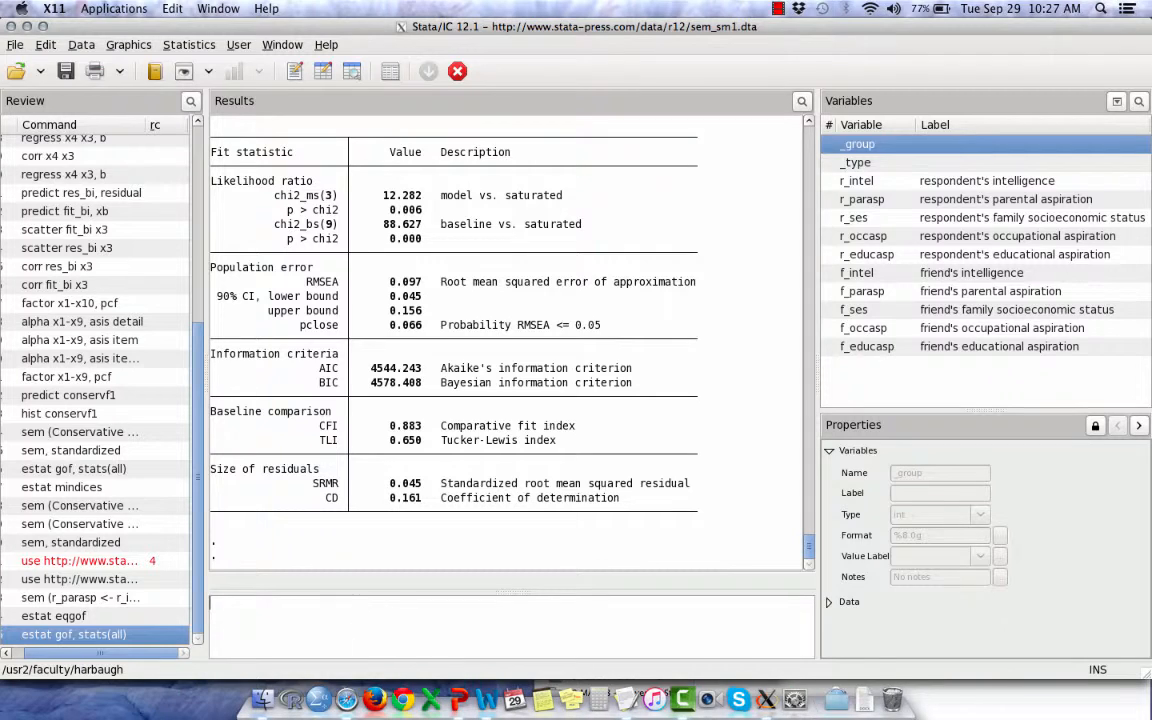
{"action": "key", "text": "super+v"}
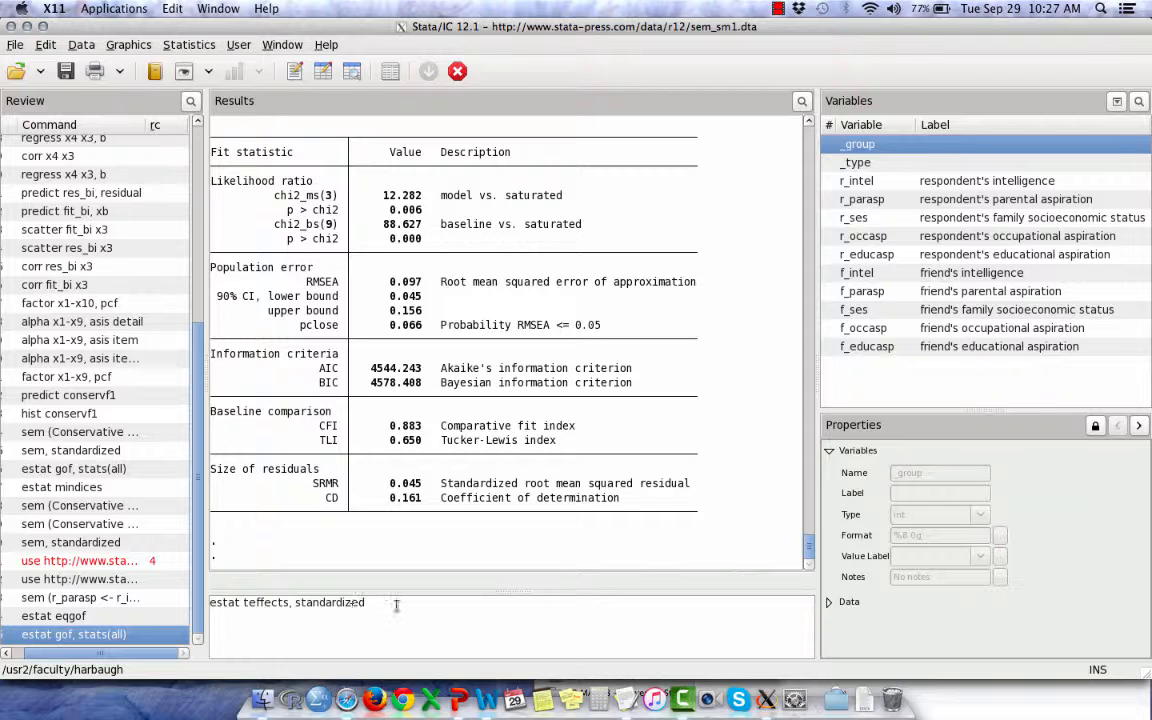
{"action": "key", "text": "Return"}
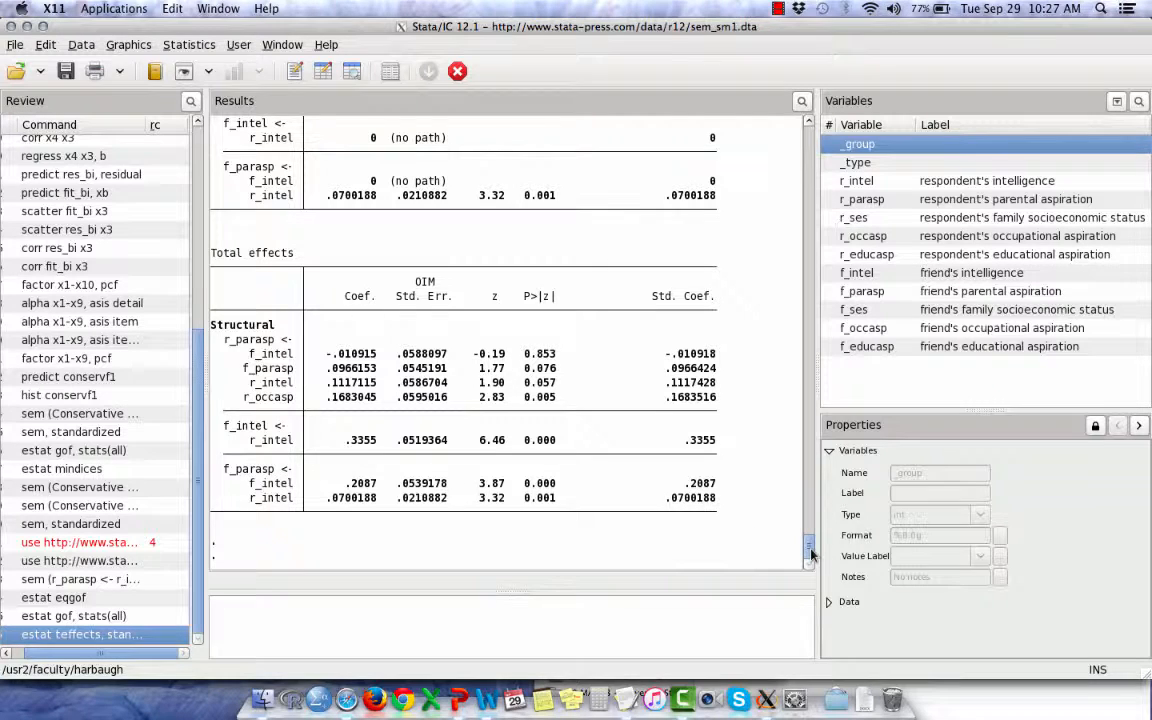
{"action": "mouse_move", "coordinate": [811, 555]}
{"action": "left_mouse_down"}
{"action": "mouse_move", "coordinate": [807, 536]}
{"action": "mouse_move", "coordinate": [803, 557]}
{"action": "left_mouse_up"}
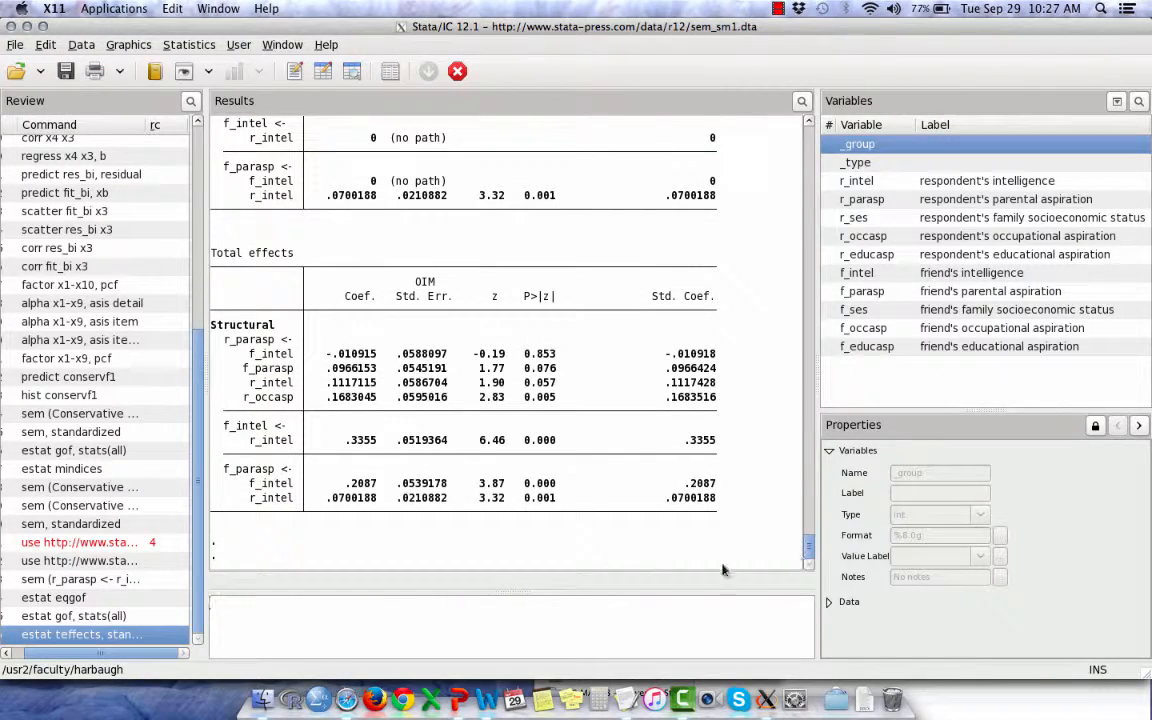